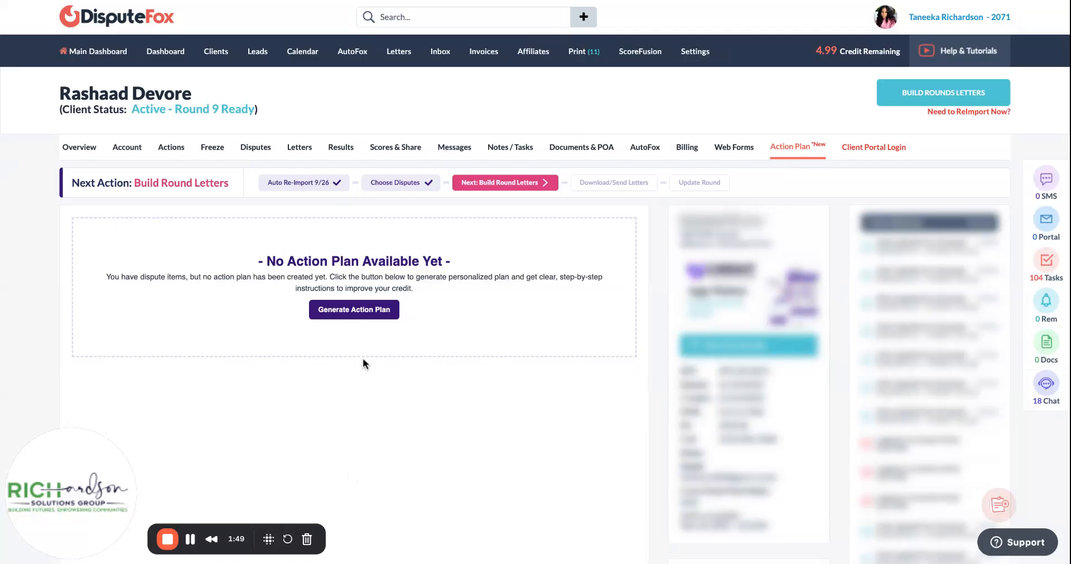
Generate a personalized action plan for the client and dismiss the confirmation.
{"action": "left_click", "coordinate": [357, 315]}
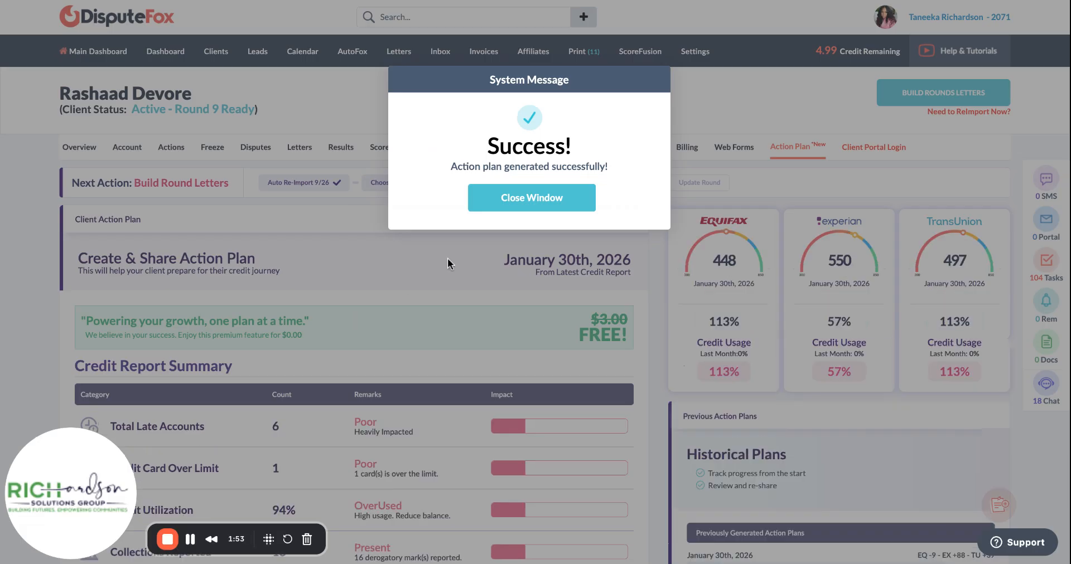
{"action": "left_click", "coordinate": [538, 198]}
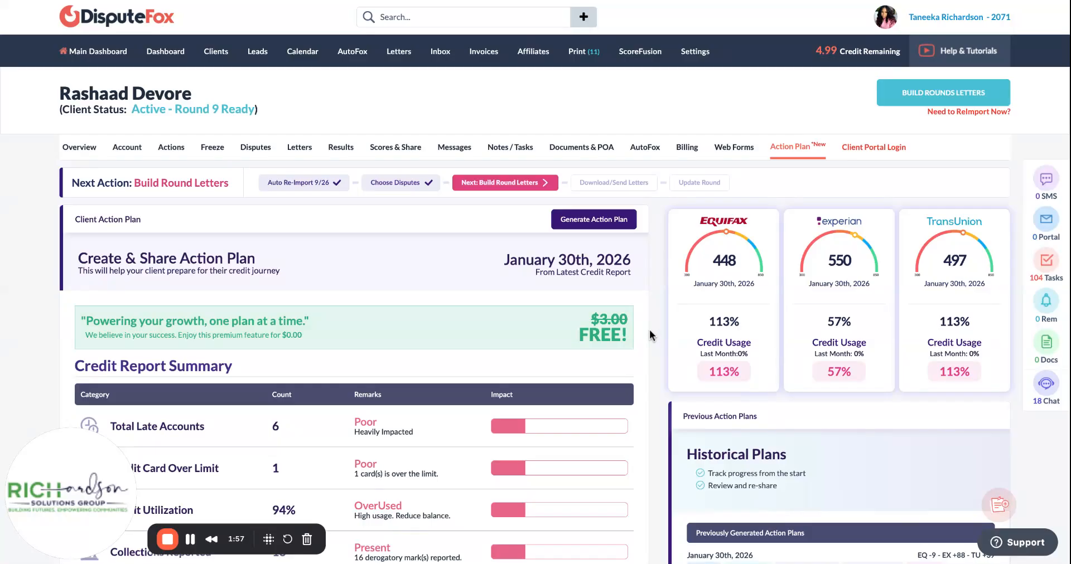
{"action": "scroll", "coordinate": [650, 335], "scroll_direction": "down", "scroll_amount": 1}
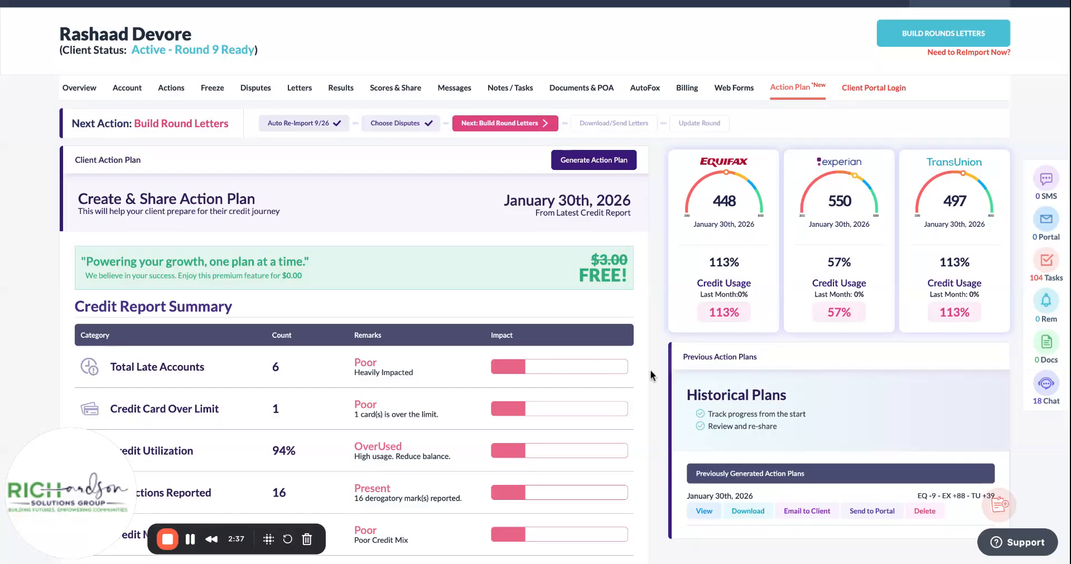
Set the recommended percentage for the over-limit FST PREMIER credit card to 20% and check its recommendation text.
{"action": "scroll", "coordinate": [652, 375], "scroll_direction": "down", "scroll_amount": 4}
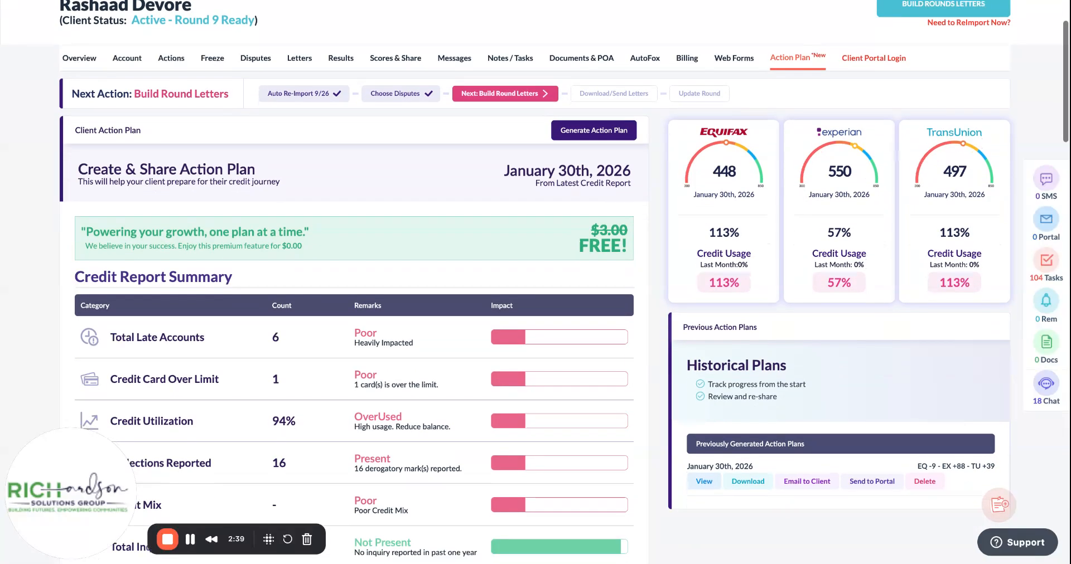
{"action": "left_click_drag", "start_coordinate": [34, 474], "coordinate": [967, 419]}
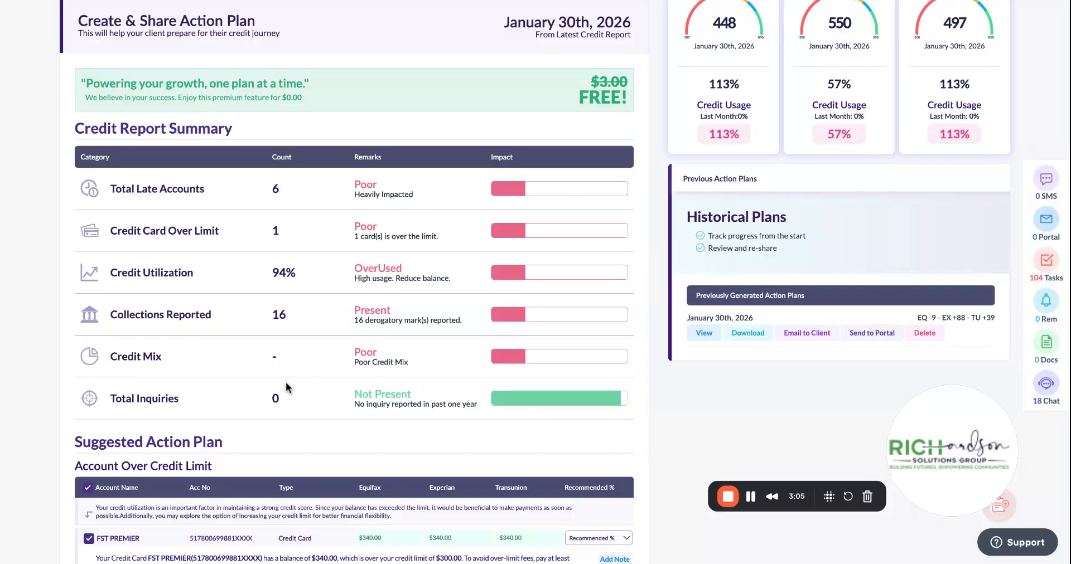
{"action": "scroll", "coordinate": [645, 433], "scroll_direction": "down", "scroll_amount": 4}
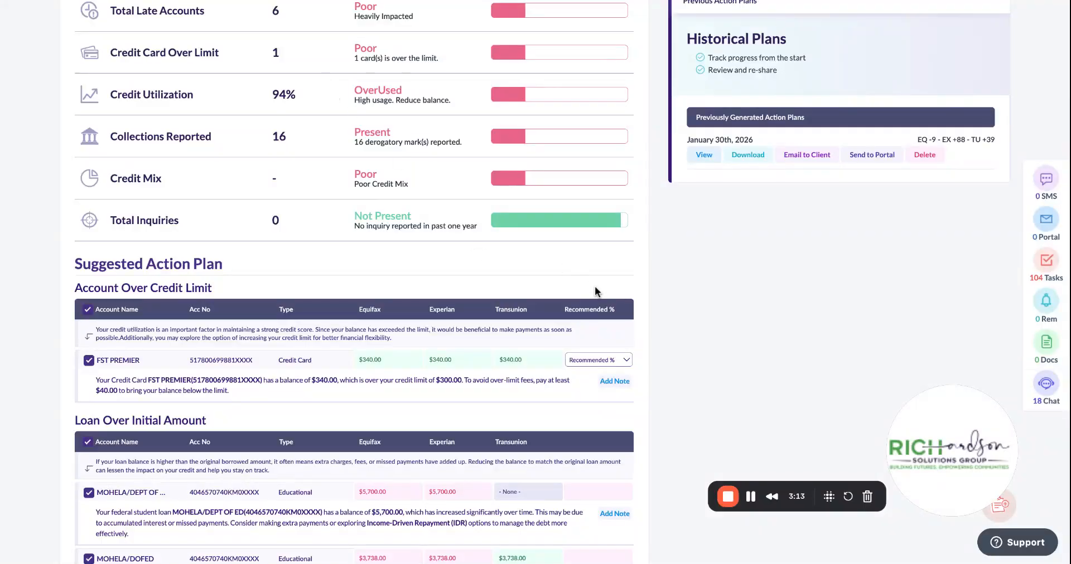
{"action": "scroll", "coordinate": [680, 322], "scroll_direction": "down", "scroll_amount": 3}
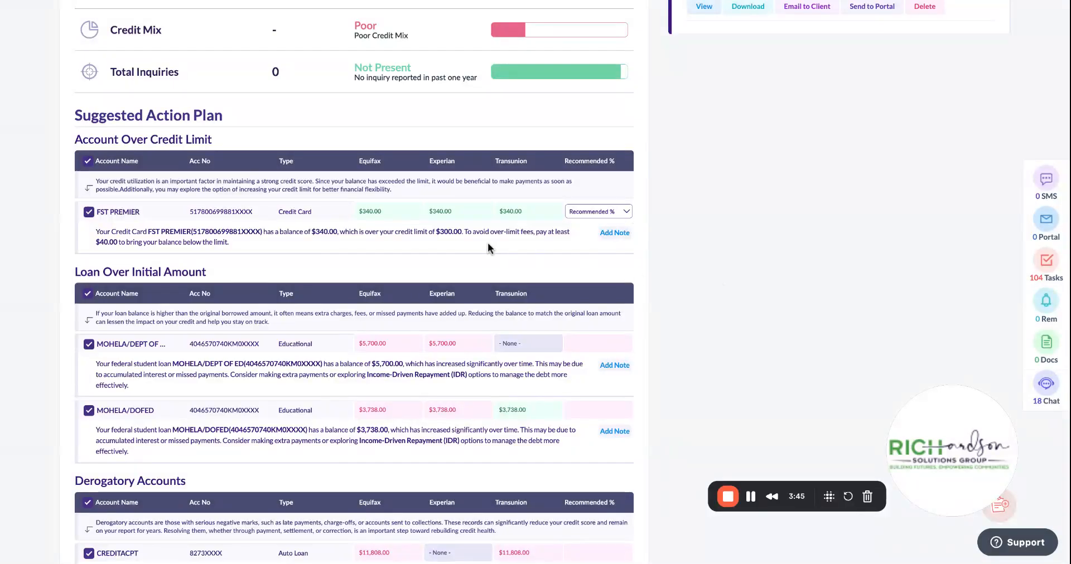
{"action": "left_click", "coordinate": [584, 209]}
{"action": "left_click", "coordinate": [591, 247]}
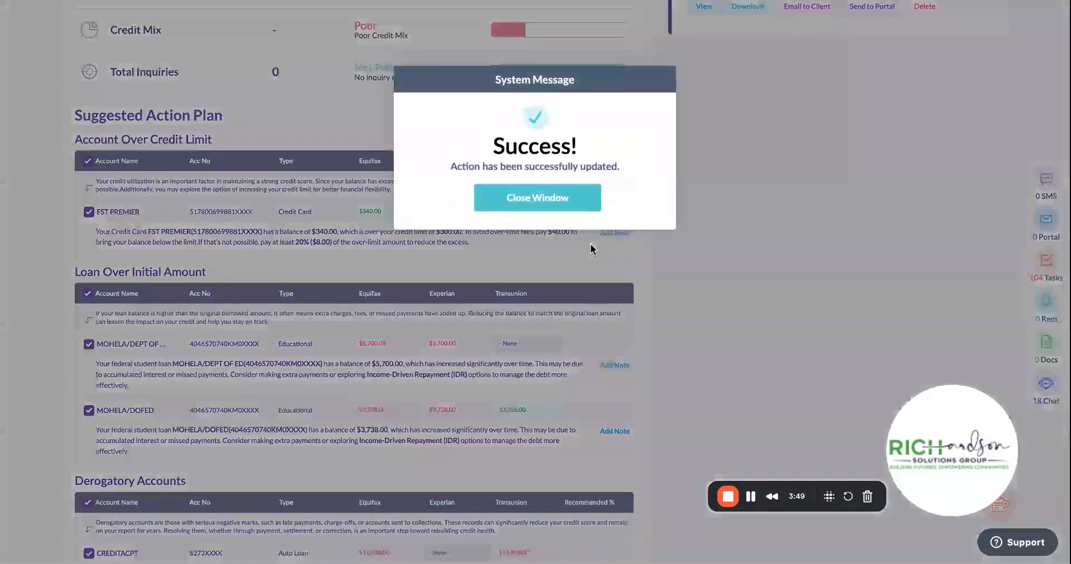
{"action": "left_click", "coordinate": [549, 201]}
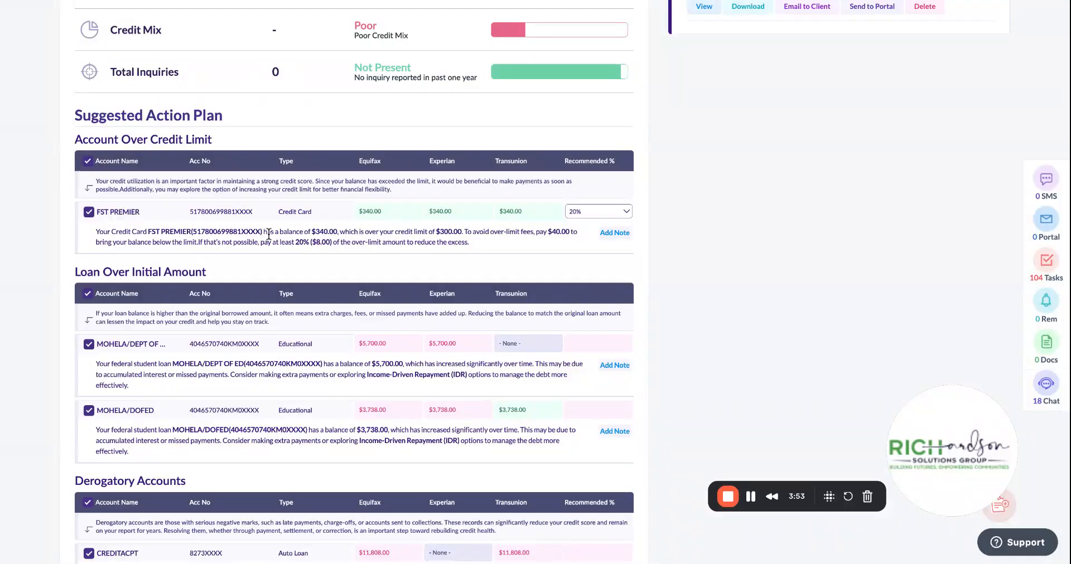
{"action": "left_click_drag", "start_coordinate": [275, 234], "coordinate": [389, 244]}
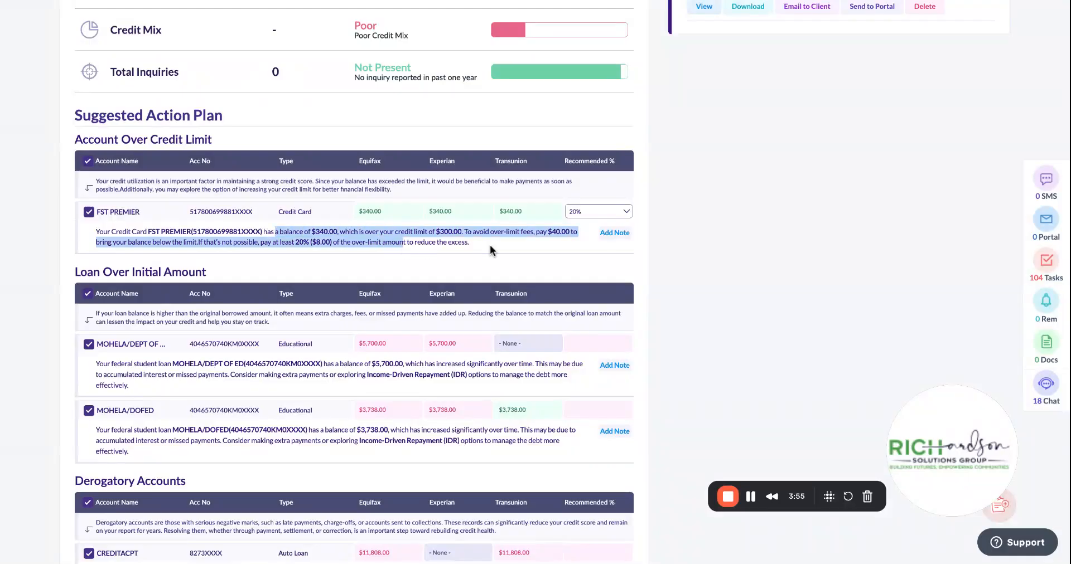
{"action": "left_click", "coordinate": [630, 259]}
Save the note "Hey, please try to pay somme of this down by next month." on the over-limit FST PREMIER credit card.
{"action": "left_click", "coordinate": [614, 233]}
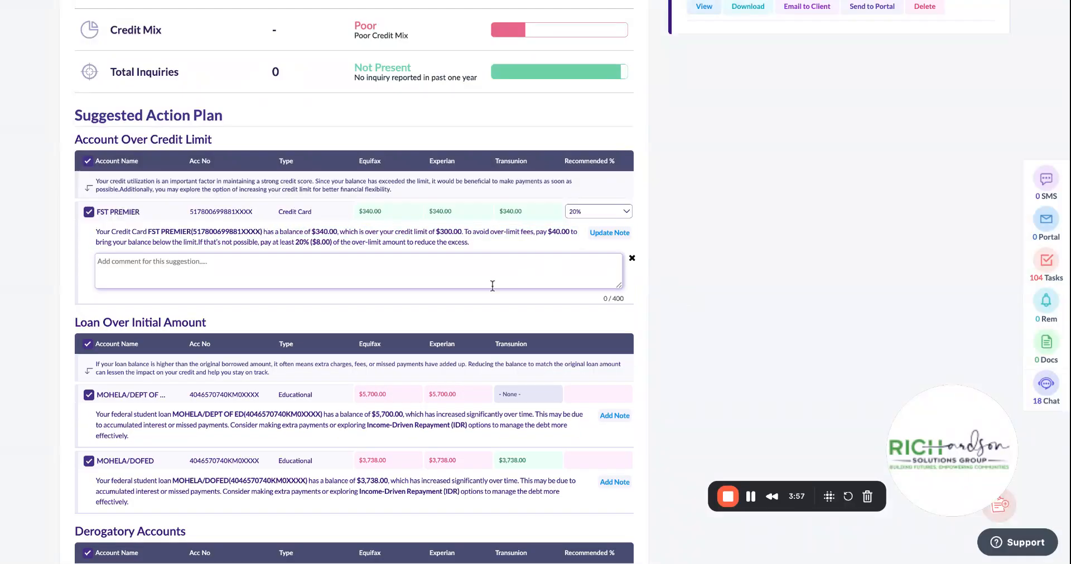
{"action": "type", "text": "Hey, ple"}
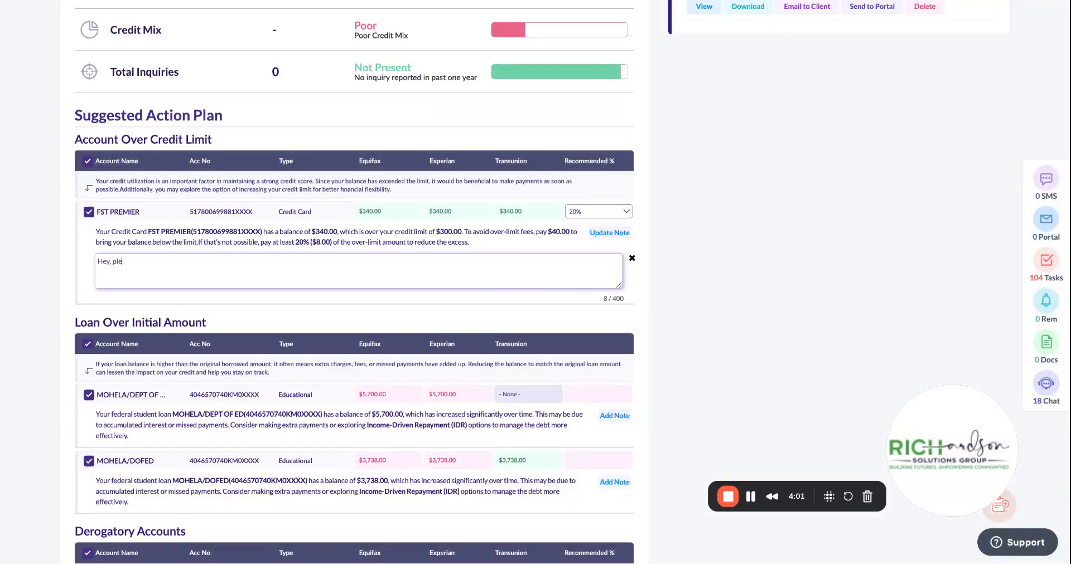
{"action": "type", "text": "ase try to pay somme of this down by ne"}
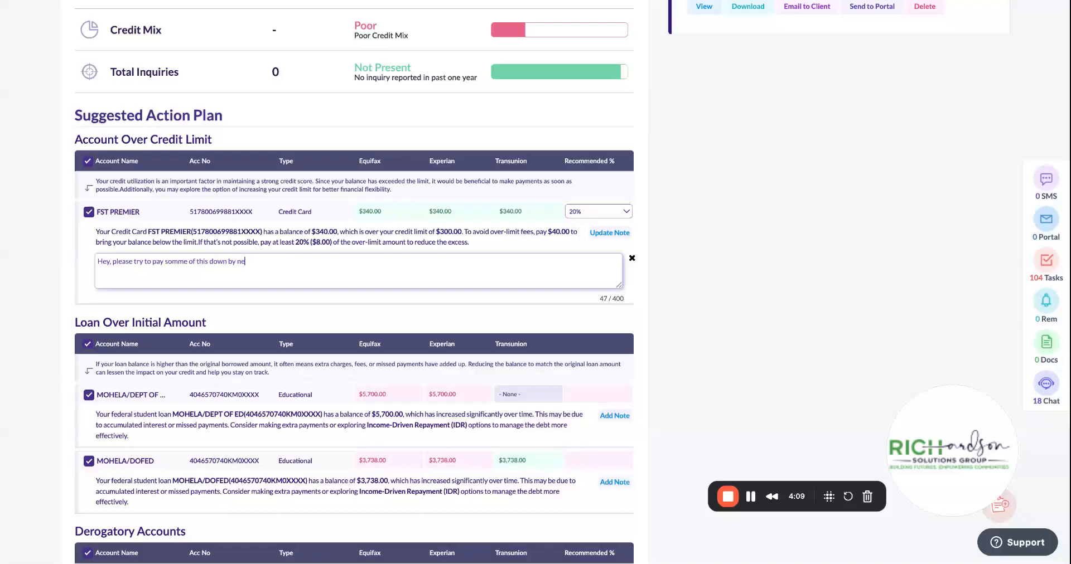
{"action": "type", "text": "xt month."}
{"action": "left_click", "coordinate": [610, 232]}
{"action": "left_click", "coordinate": [572, 207]}
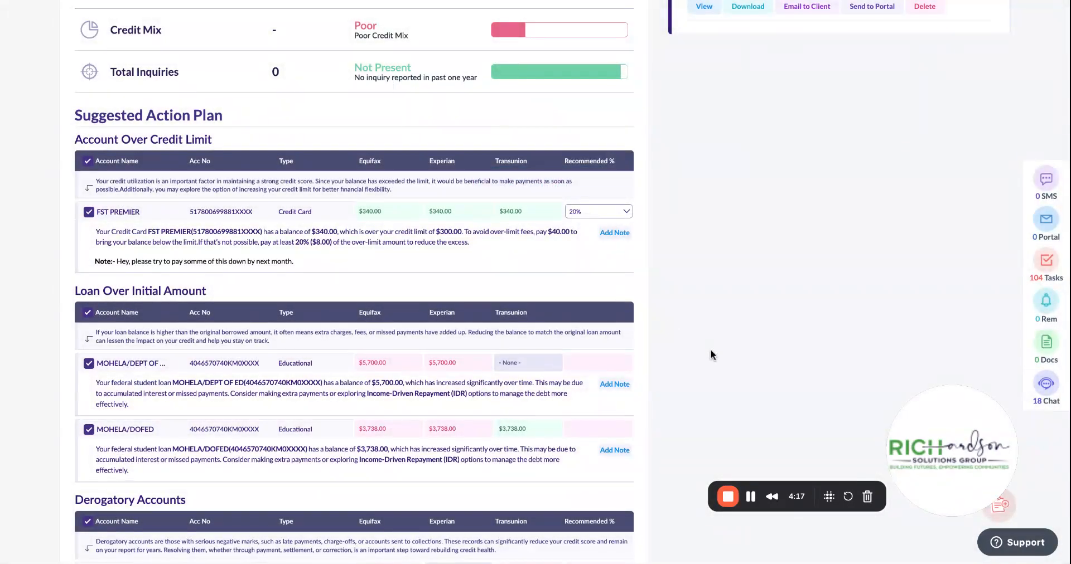
Try excluding both MOHELA student loans from the action plan, and include them again.
{"action": "scroll", "coordinate": [711, 349], "scroll_direction": "down", "scroll_amount": 3}
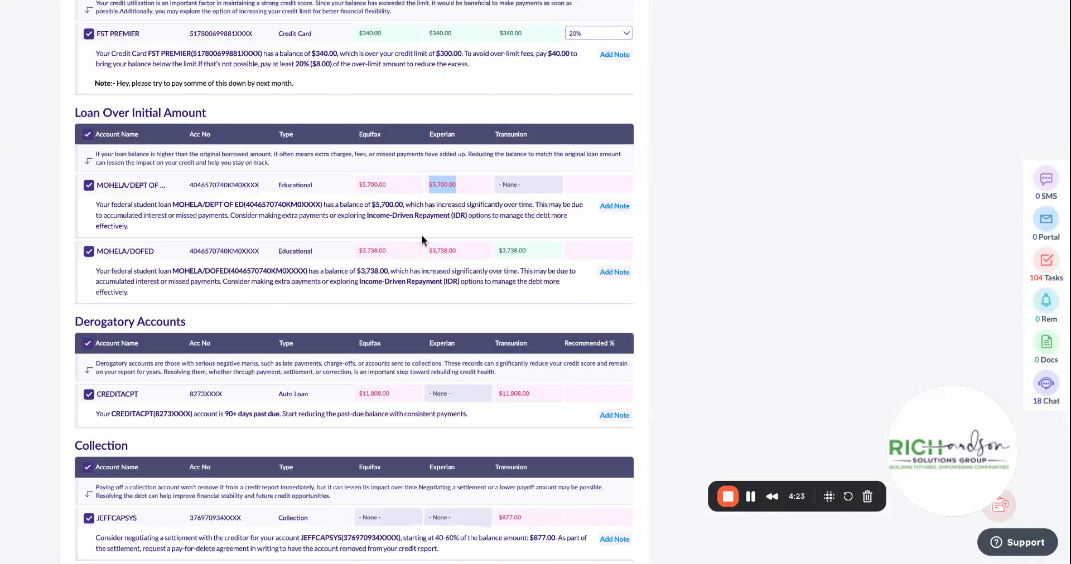
{"action": "left_click", "coordinate": [750, 500]}
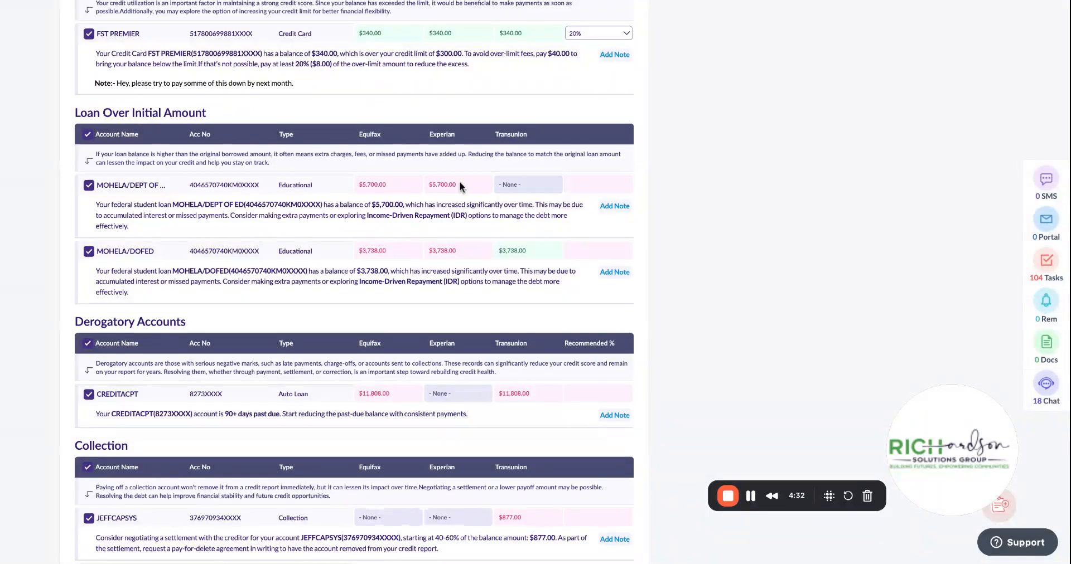
{"action": "left_click_drag", "start_coordinate": [386, 185], "coordinate": [363, 183]}
{"action": "left_click", "coordinate": [92, 186]}
{"action": "left_click", "coordinate": [89, 252]}
{"action": "left_click", "coordinate": [89, 252]}
{"action": "left_click", "coordinate": [89, 186]}
{"action": "left_click", "coordinate": [684, 295]}
Add to MOHELA/DEPT OF ED the note "Hey, this is for informational purposes but does not need to be paid unless you want to maximize your points.".
{"action": "left_click", "coordinate": [614, 206]}
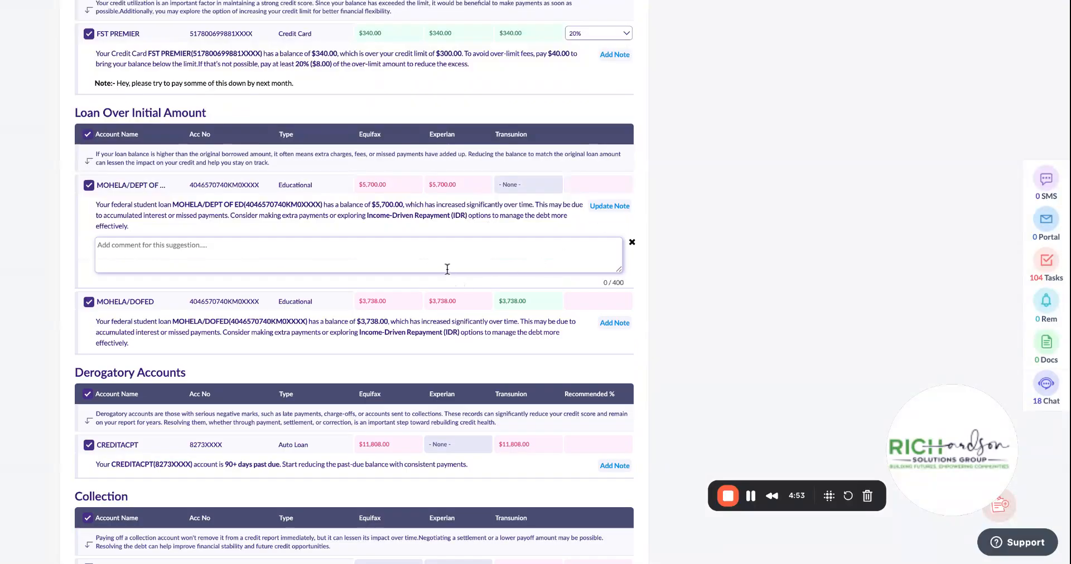
{"action": "type", "text": "Hey, this is for info"}
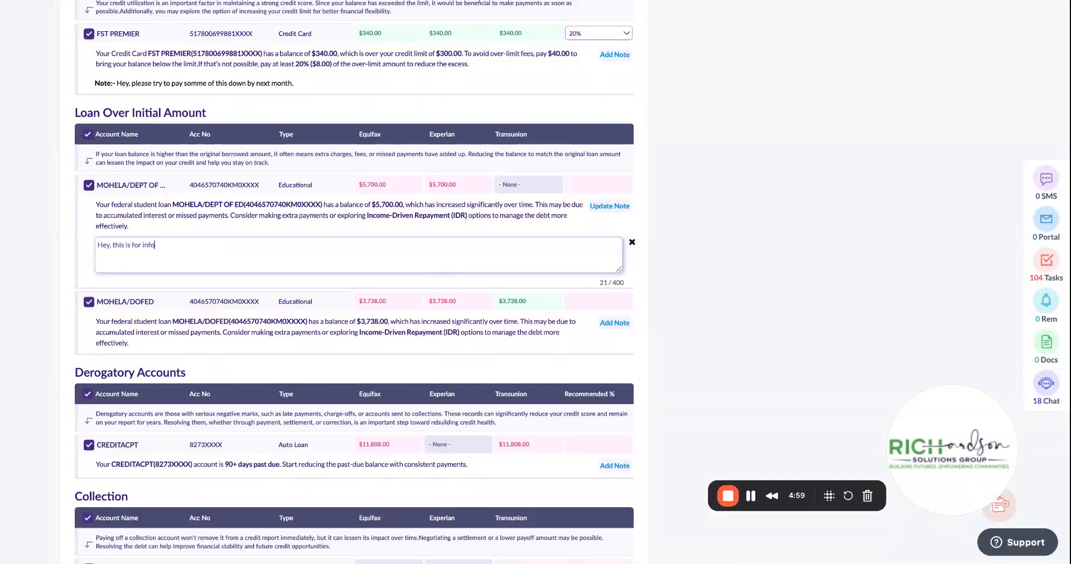
{"action": "type", "text": "rmational purposes but does not need to be p"}
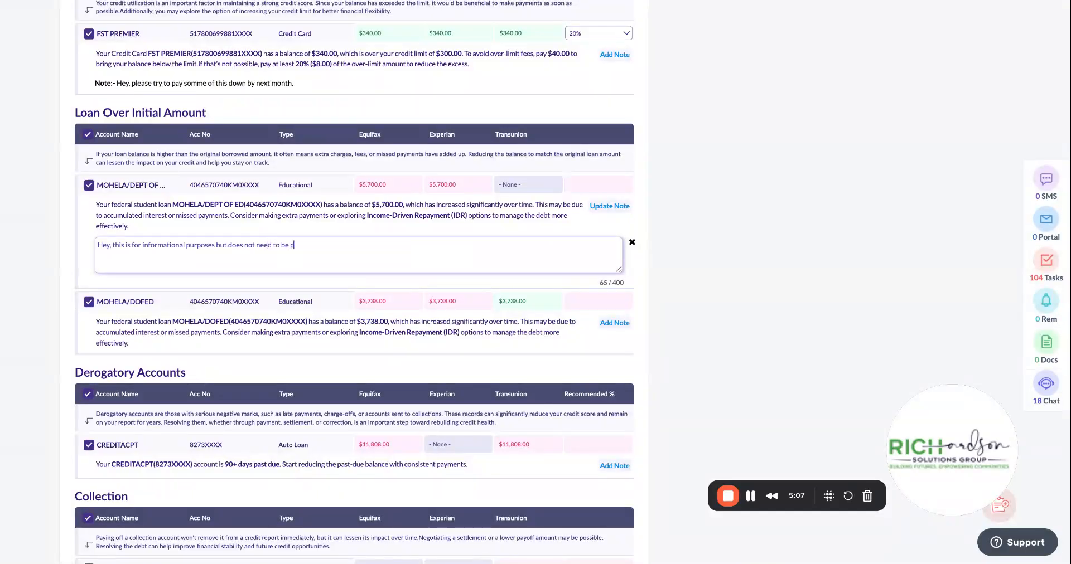
{"action": "type", "text": "aid unless you want to maxmimize your points."}
{"action": "double_click", "coordinate": [393, 245]}
{"action": "type", "text": "maximize"}
{"action": "left_click", "coordinate": [509, 244]}
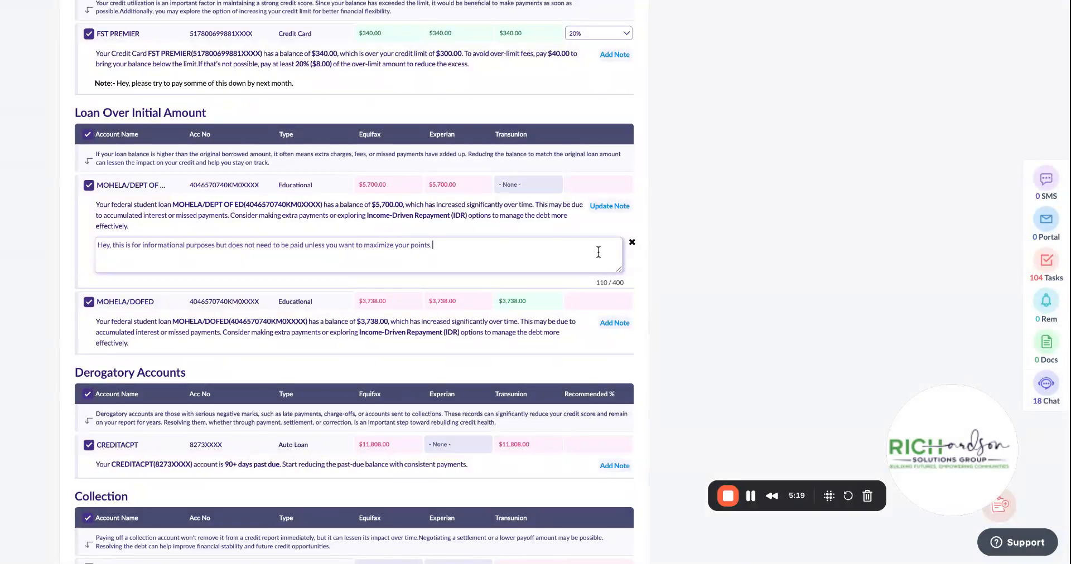
{"action": "left_click", "coordinate": [610, 206]}
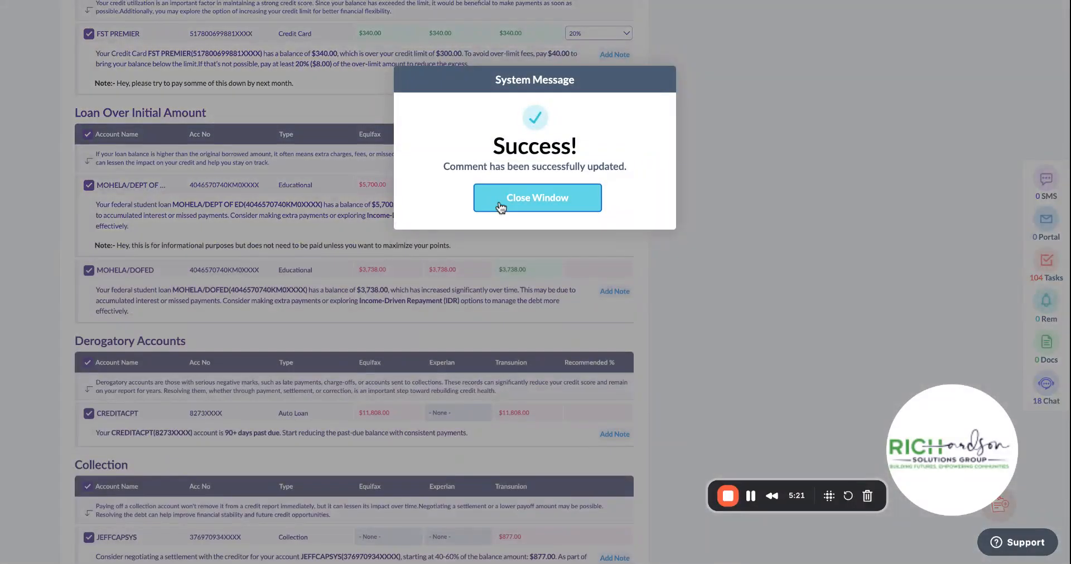
{"action": "left_click", "coordinate": [501, 208]}
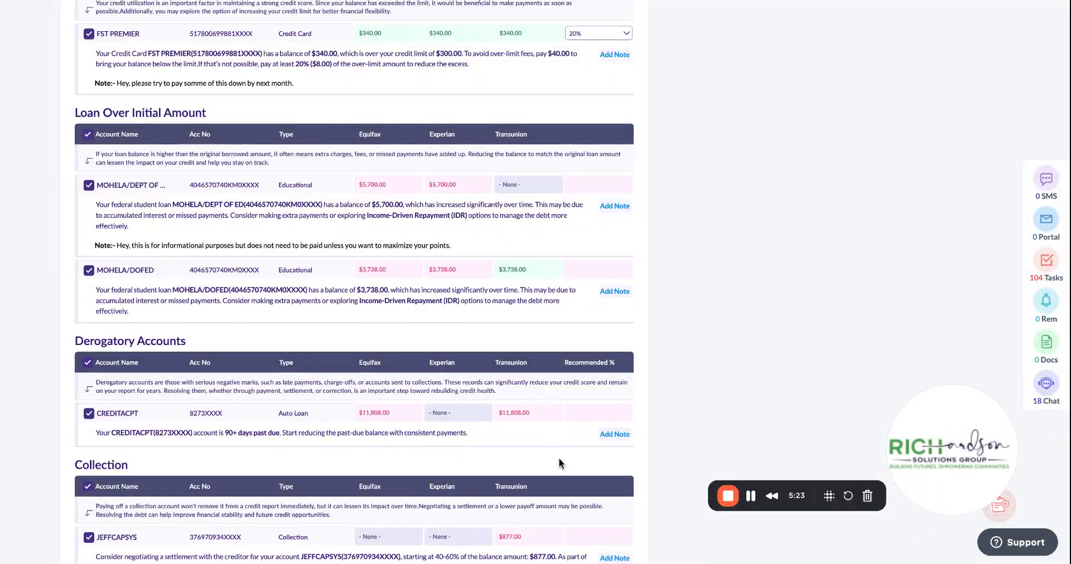
Review the plan's derogatory accounts, collections, public records, disputable accounts and negative inquiries.
{"action": "scroll", "coordinate": [751, 361], "scroll_direction": "down", "scroll_amount": 3}
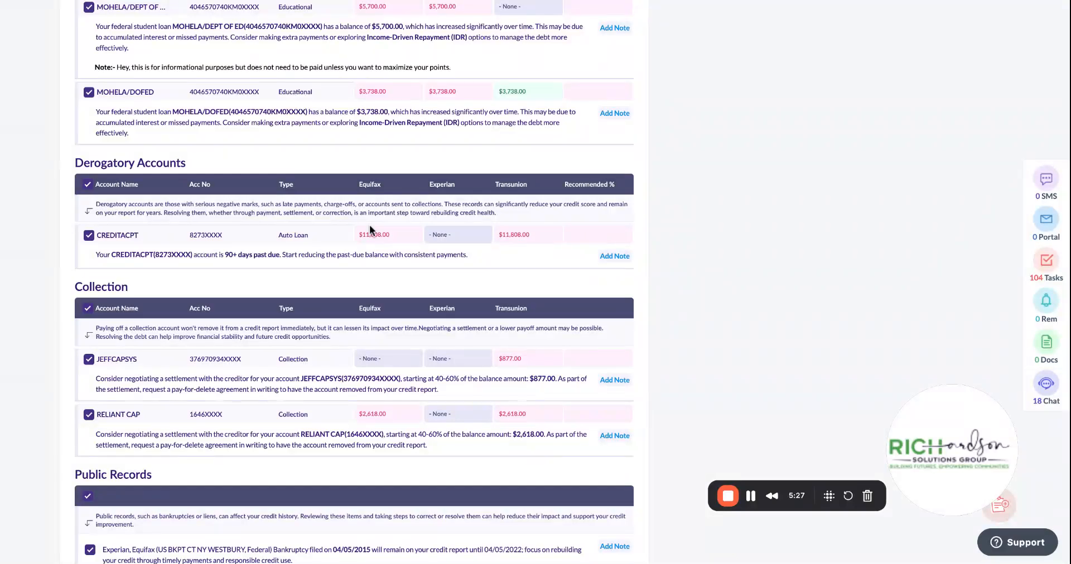
{"action": "left_click_drag", "start_coordinate": [390, 234], "coordinate": [360, 235]}
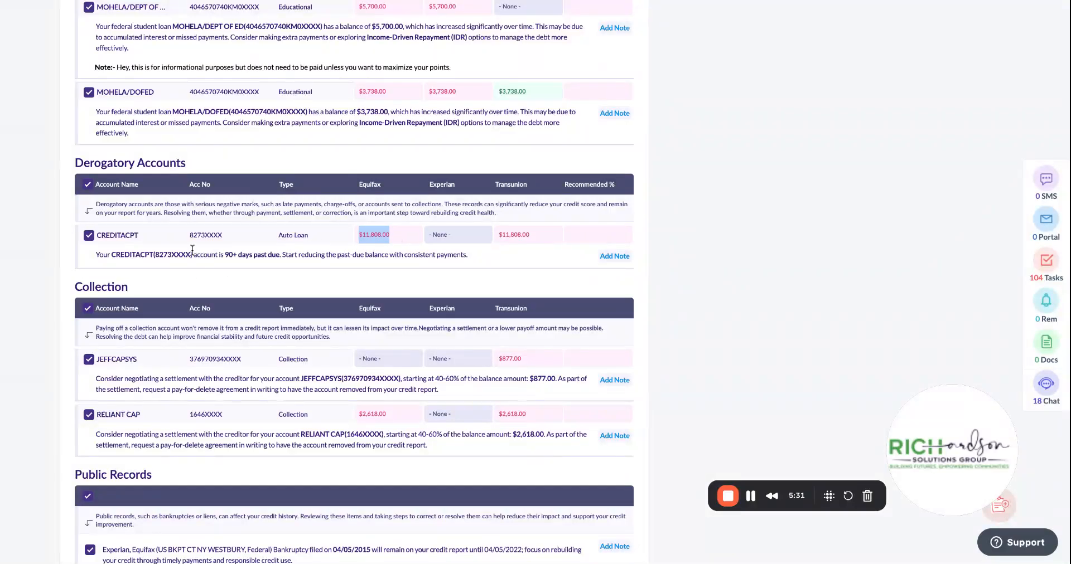
{"action": "left_click", "coordinate": [727, 319]}
{"action": "scroll", "coordinate": [728, 319], "scroll_direction": "down", "scroll_amount": 1}
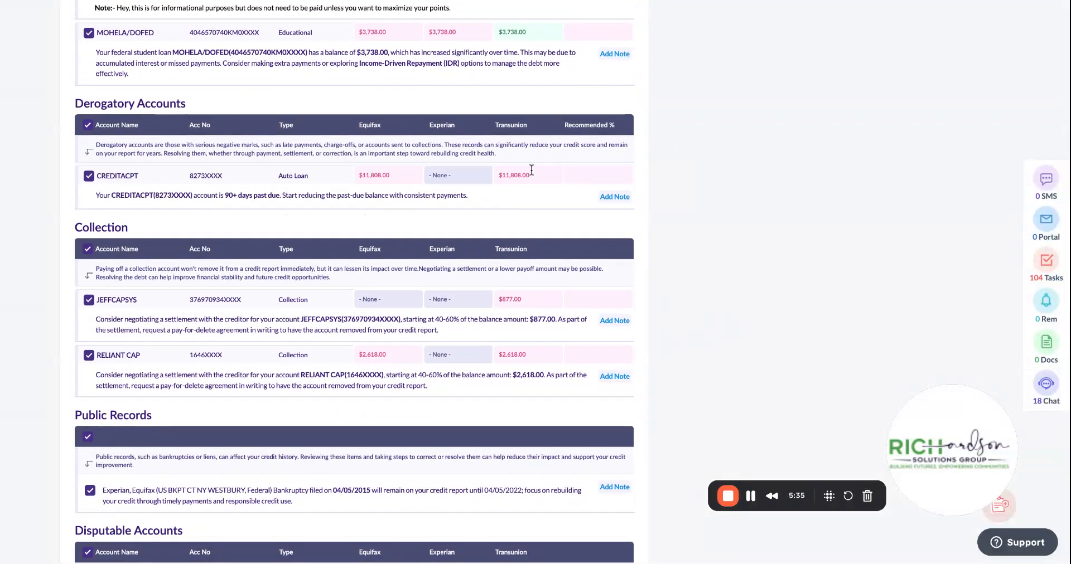
{"action": "scroll", "coordinate": [702, 290], "scroll_direction": "down", "scroll_amount": 4}
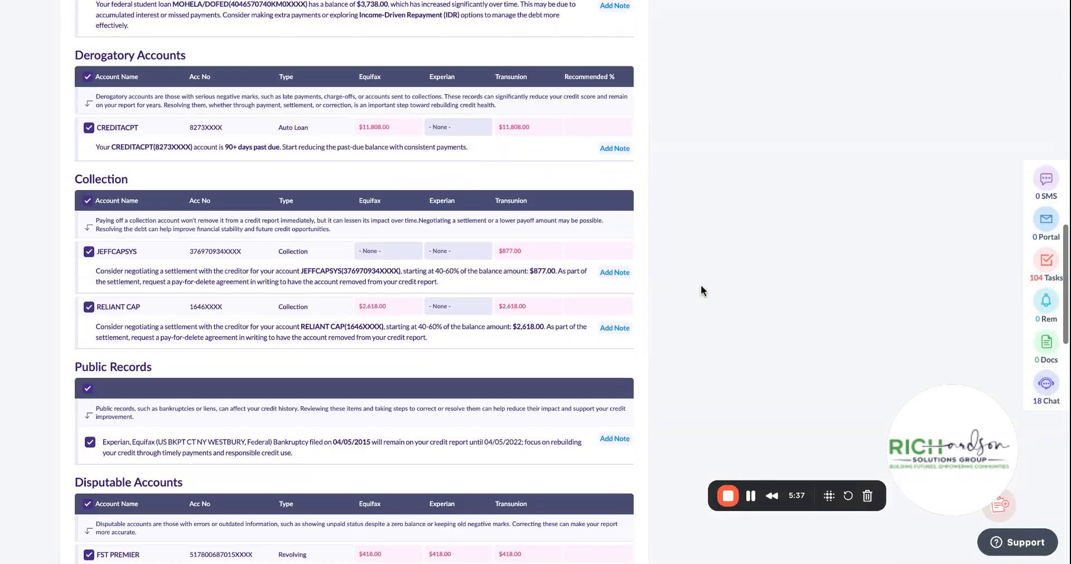
{"action": "scroll", "coordinate": [700, 286], "scroll_direction": "down", "scroll_amount": 2}
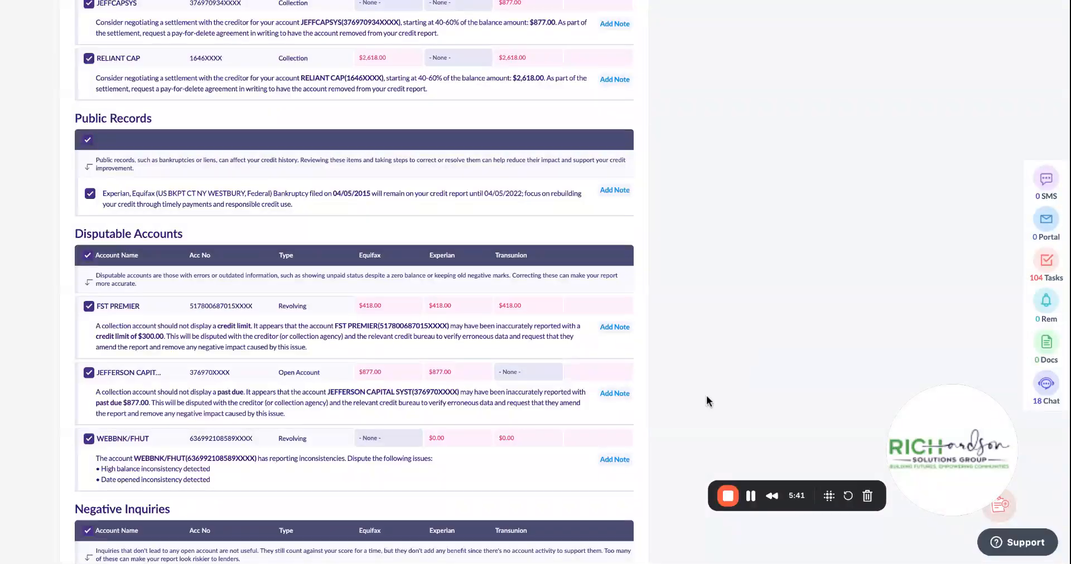
{"action": "left_click_drag", "start_coordinate": [291, 193], "coordinate": [519, 210]}
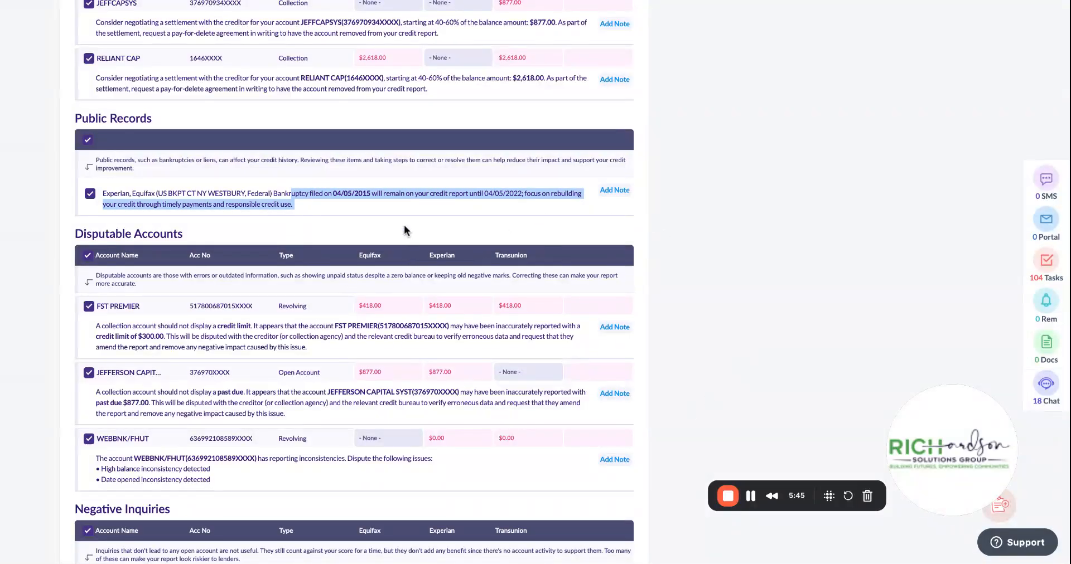
{"action": "left_click", "coordinate": [395, 206]}
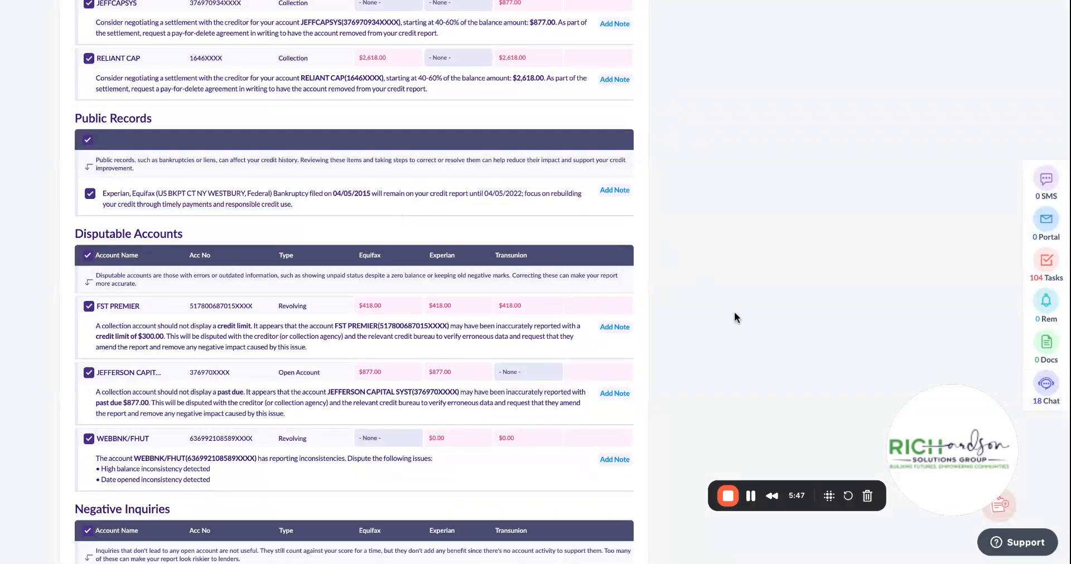
{"action": "scroll", "coordinate": [734, 312], "scroll_direction": "down", "scroll_amount": 3}
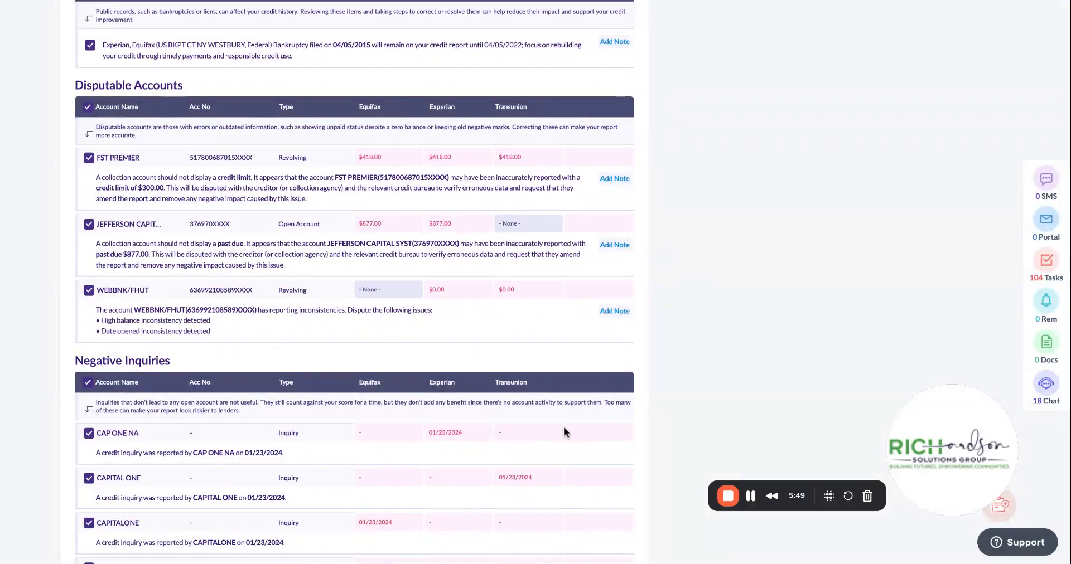
{"action": "scroll", "coordinate": [782, 364], "scroll_direction": "down", "scroll_amount": 1}
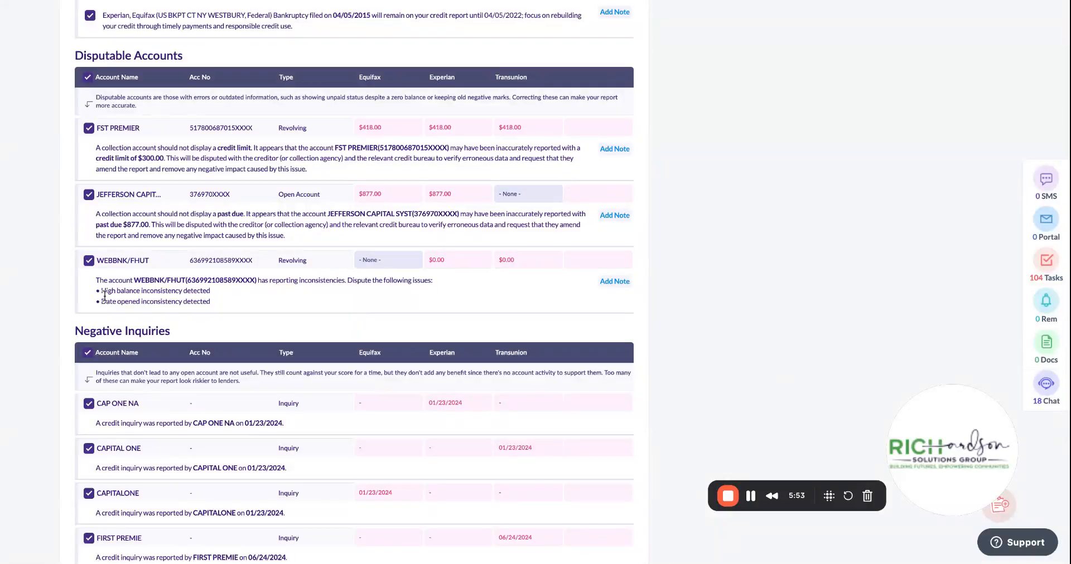
{"action": "scroll", "coordinate": [750, 305], "scroll_direction": "down", "scroll_amount": 5}
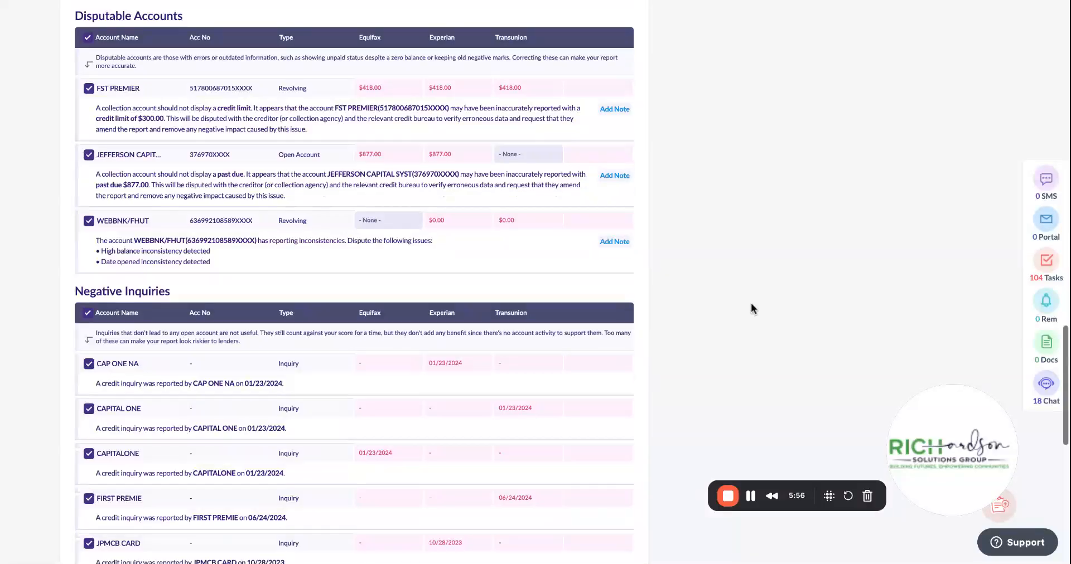
{"action": "scroll", "coordinate": [750, 309], "scroll_direction": "down", "scroll_amount": 1}
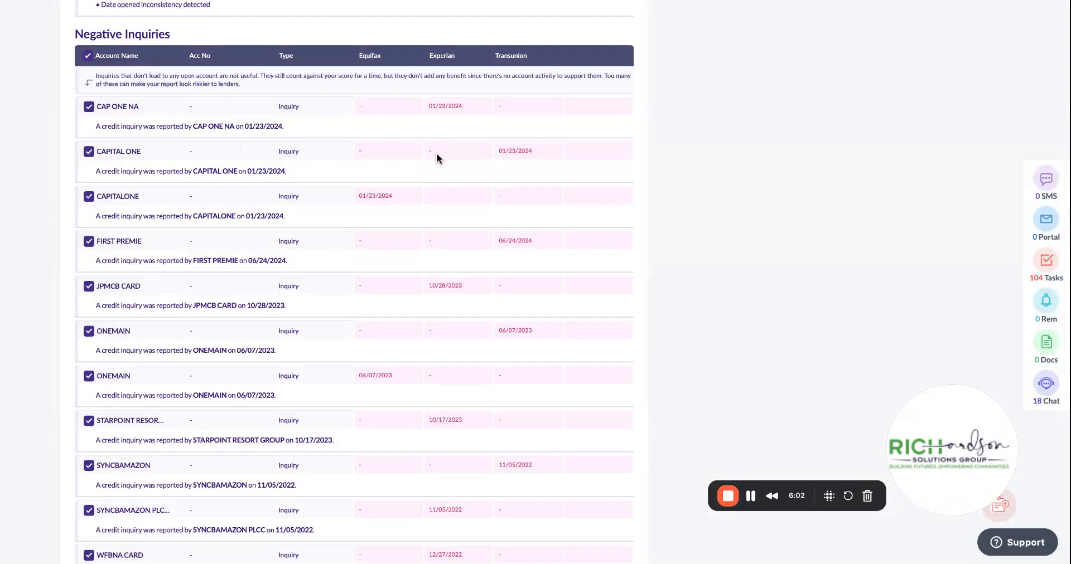
{"action": "scroll", "coordinate": [703, 342], "scroll_direction": "down", "scroll_amount": 5}
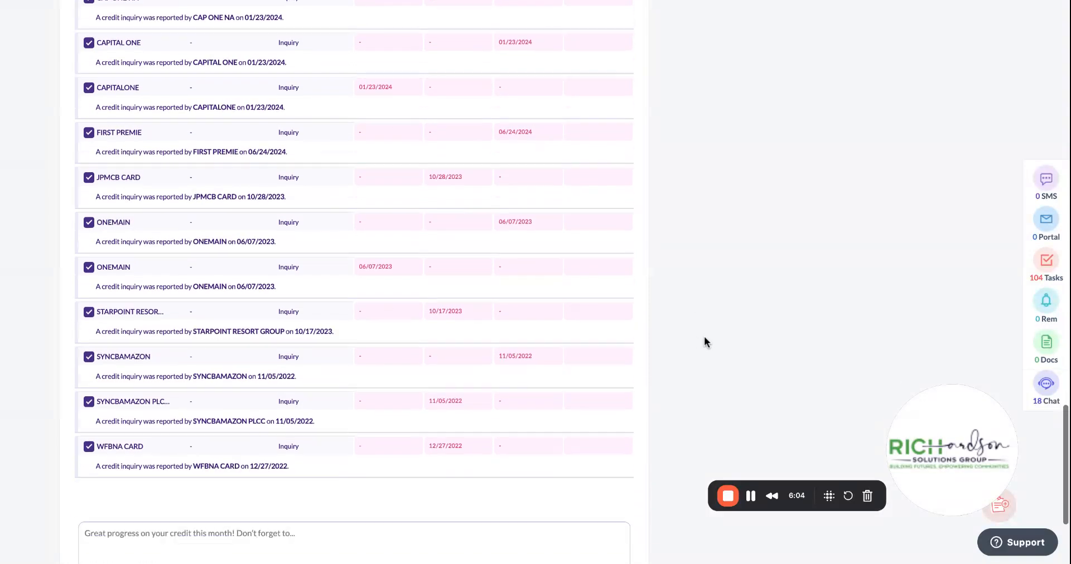
Add the closing comment "Great work this month please keep up the good work and ensure that you receive no new collections." and update the plan.
{"action": "left_click", "coordinate": [260, 357]}
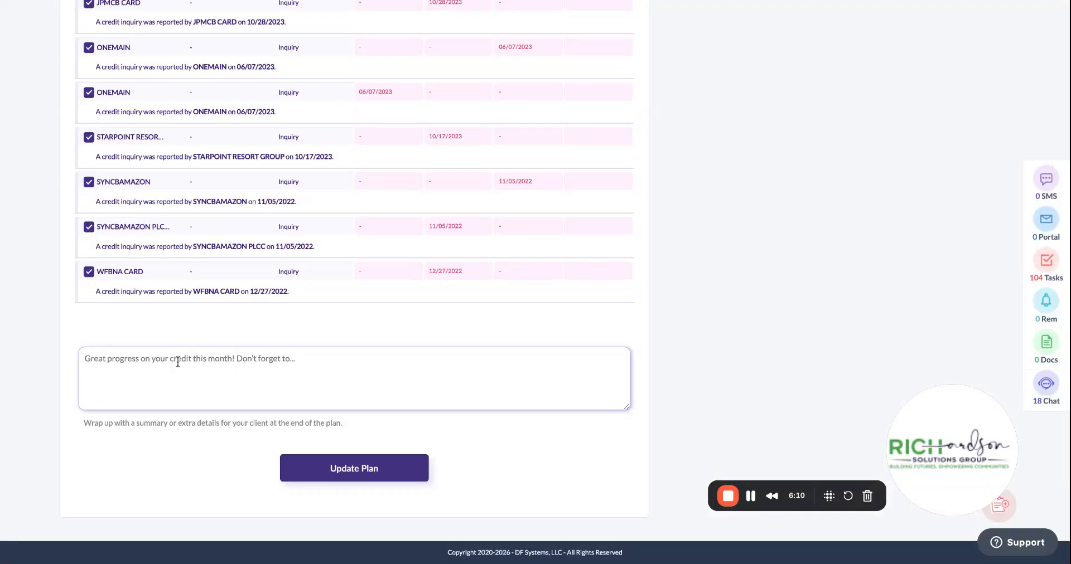
{"action": "type", "text": "Great work this month "}
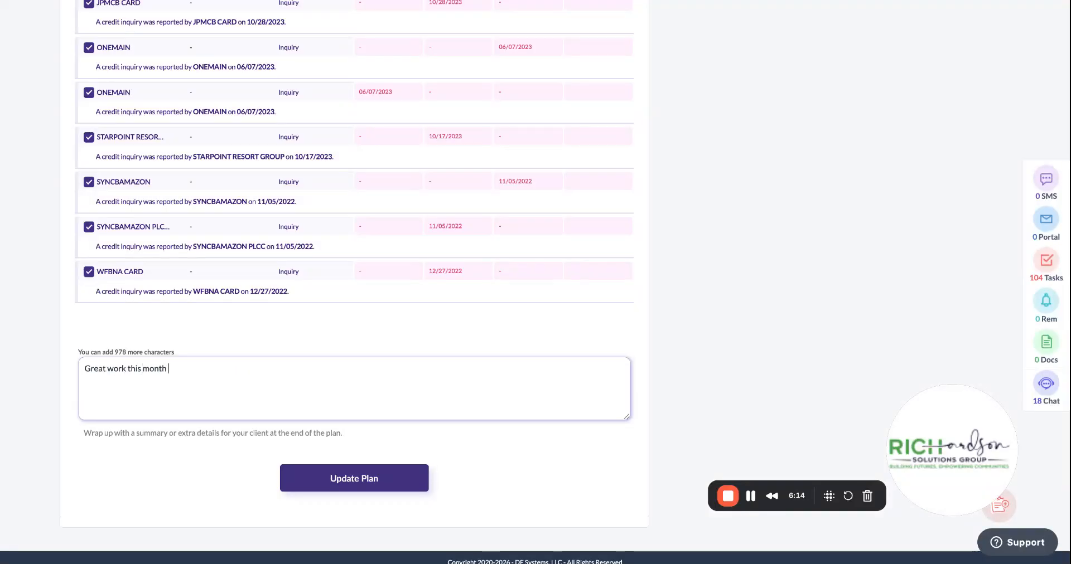
{"action": "type", "text": "please keep"}
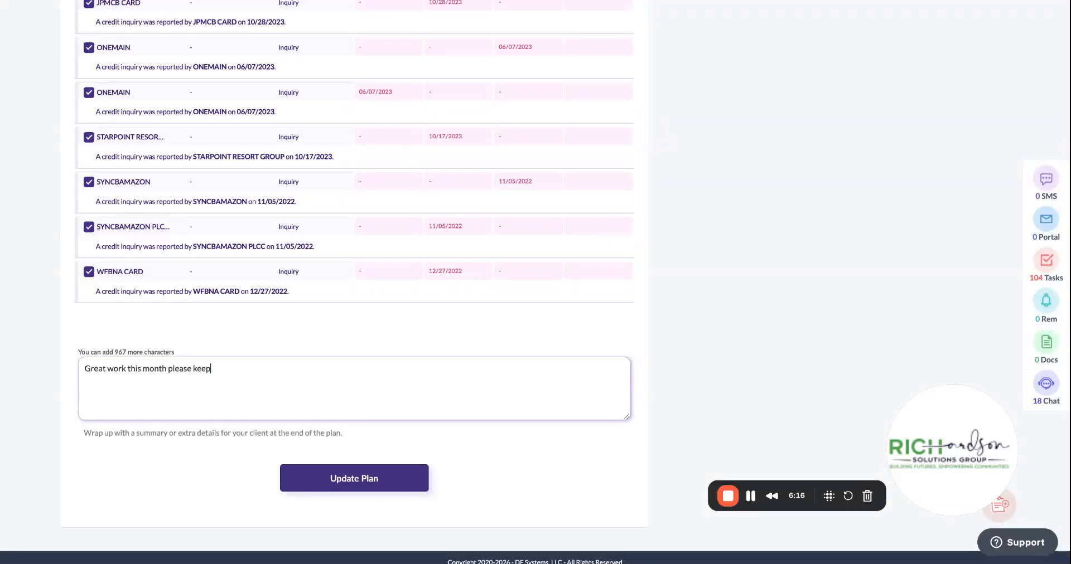
{"action": "type", "text": " up the good work and ensure "}
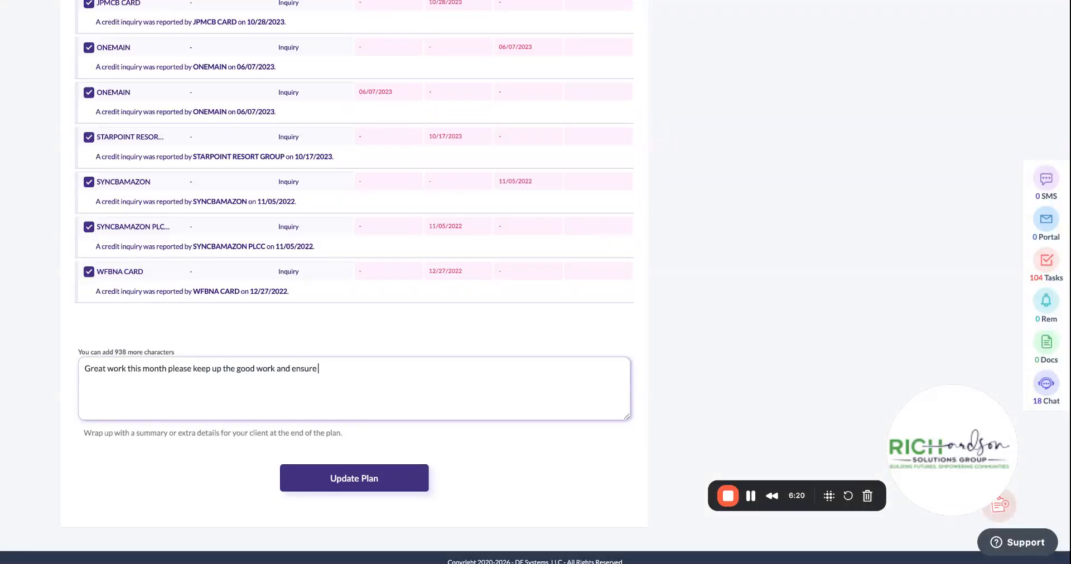
{"action": "type", "text": "that you receive no new collections."}
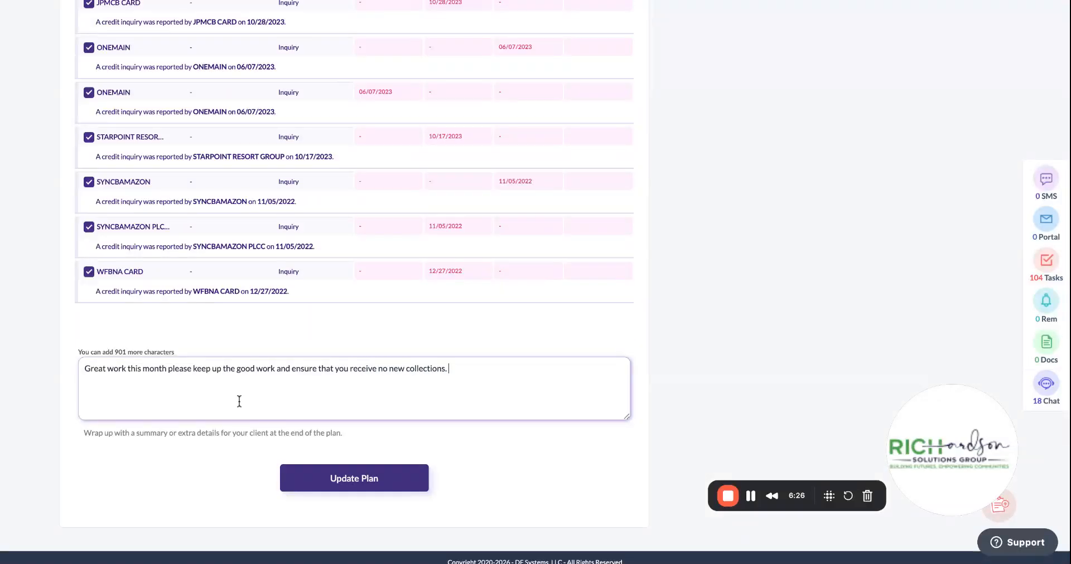
{"action": "left_click", "coordinate": [329, 479]}
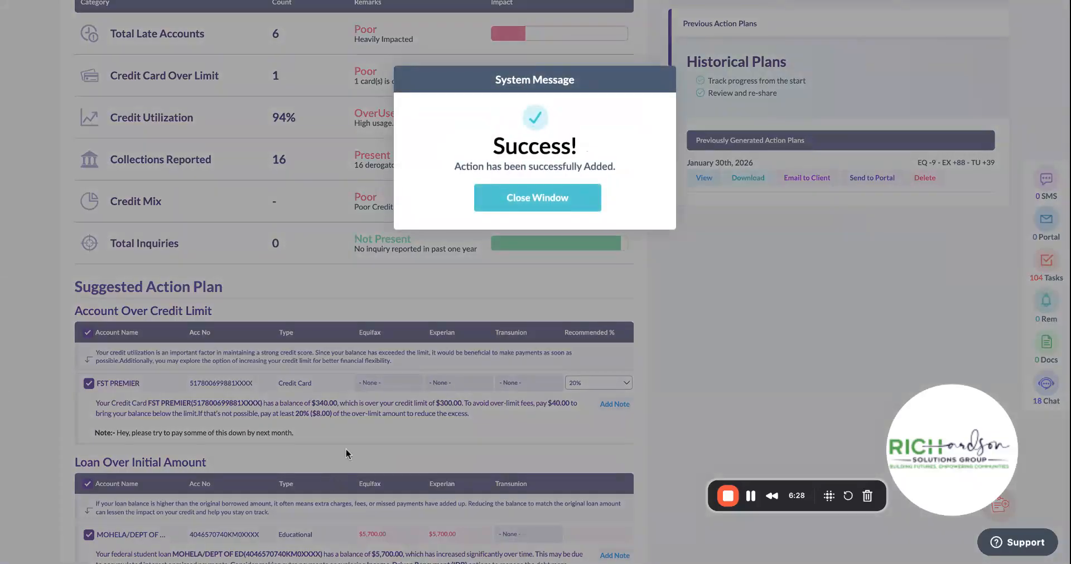
{"action": "left_click", "coordinate": [537, 198]}
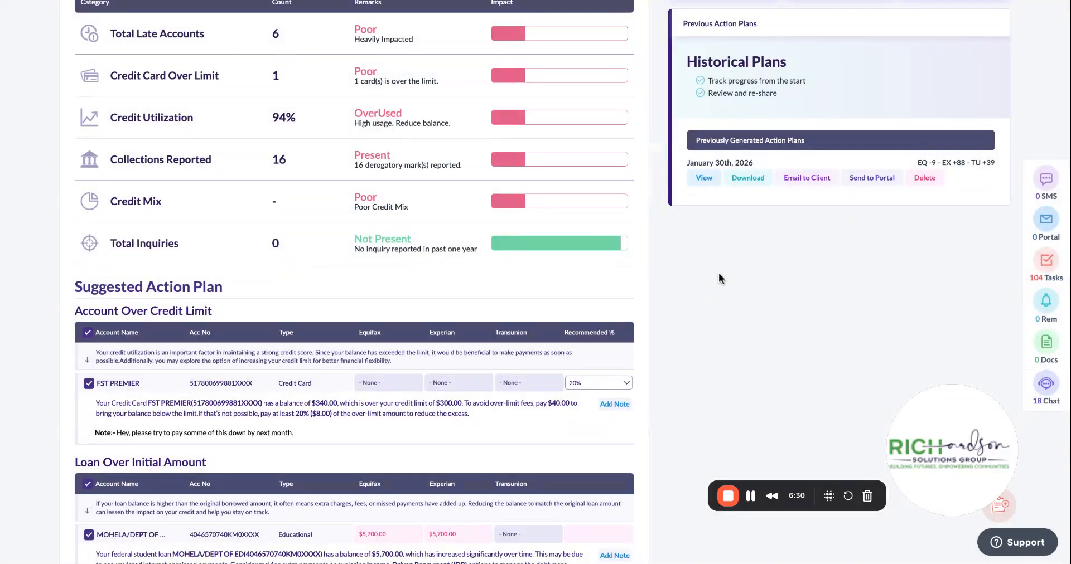
Open the January 30th, 2026 plan from the previously generated action plans and examine its header and credit report summary.
{"action": "scroll", "coordinate": [719, 273], "scroll_direction": "up", "scroll_amount": 3}
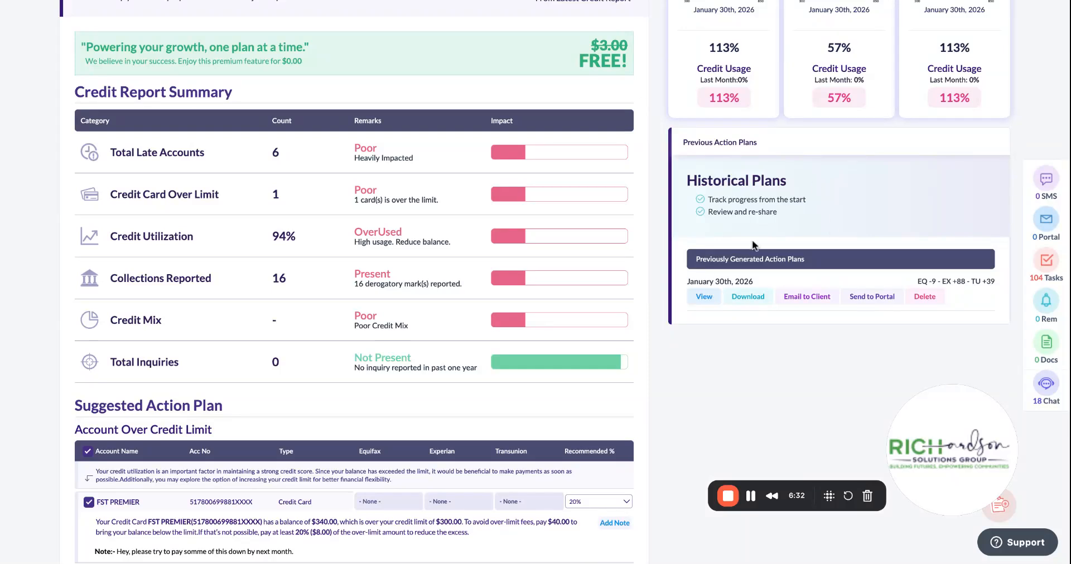
{"action": "scroll", "coordinate": [656, 261], "scroll_direction": "up", "scroll_amount": 1}
{"action": "scroll", "coordinate": [657, 261], "scroll_direction": "up", "scroll_amount": 5}
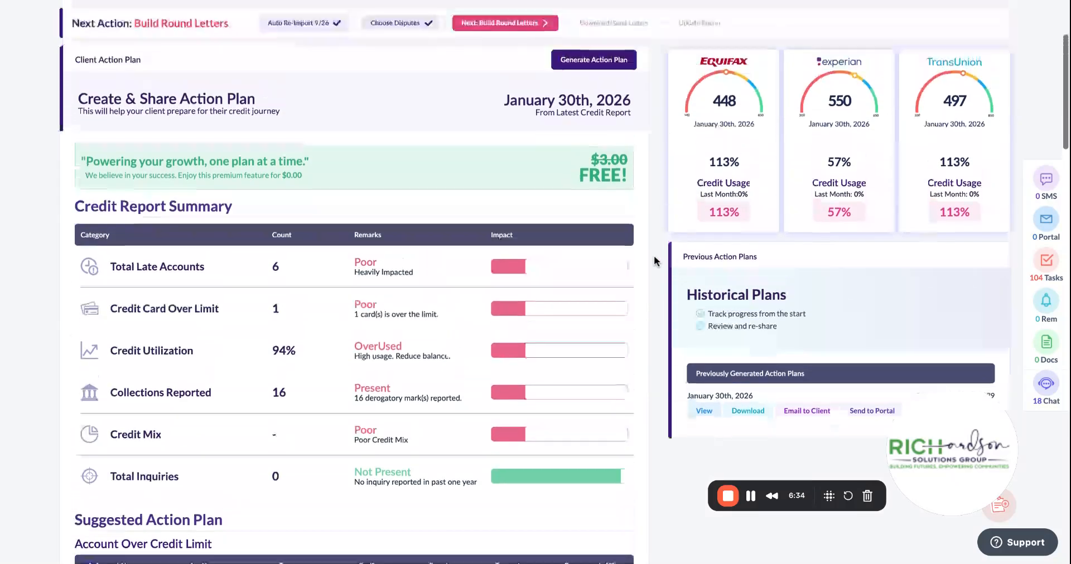
{"action": "scroll", "coordinate": [662, 364], "scroll_direction": "down", "scroll_amount": 6}
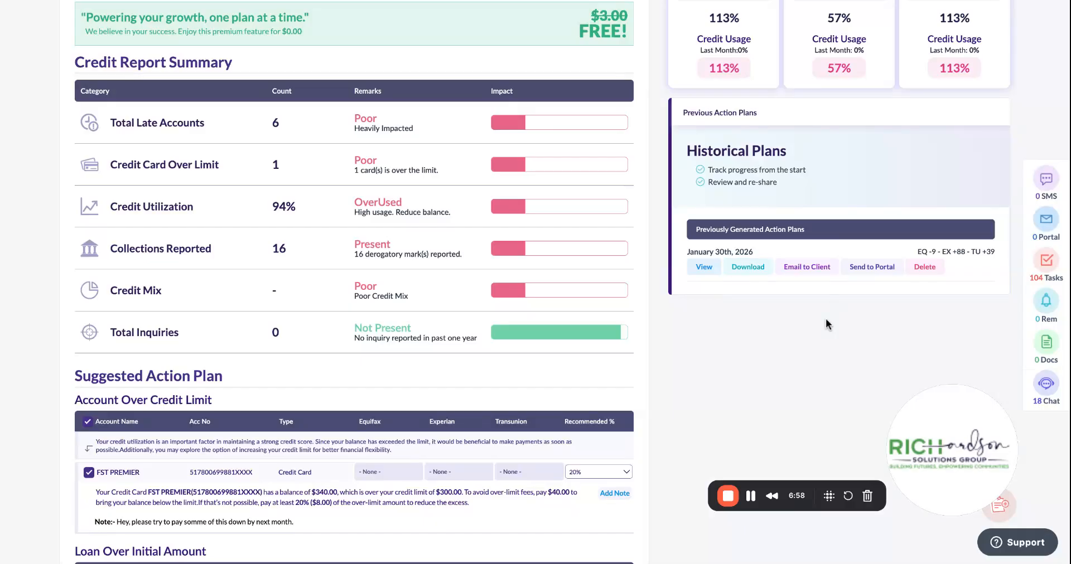
{"action": "left_click", "coordinate": [751, 496]}
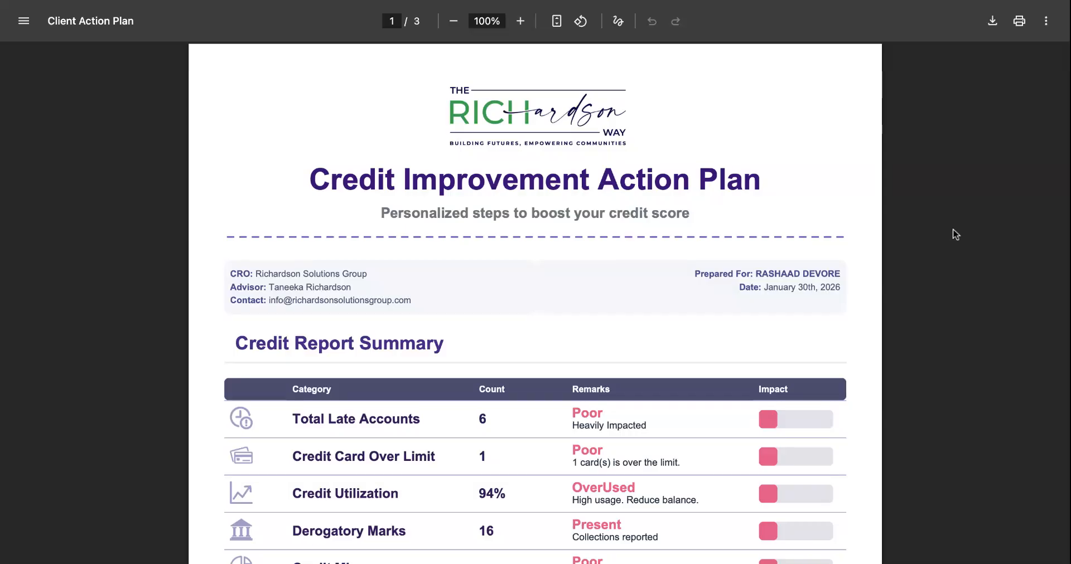
{"action": "scroll", "coordinate": [955, 234], "scroll_direction": "down", "scroll_amount": 3}
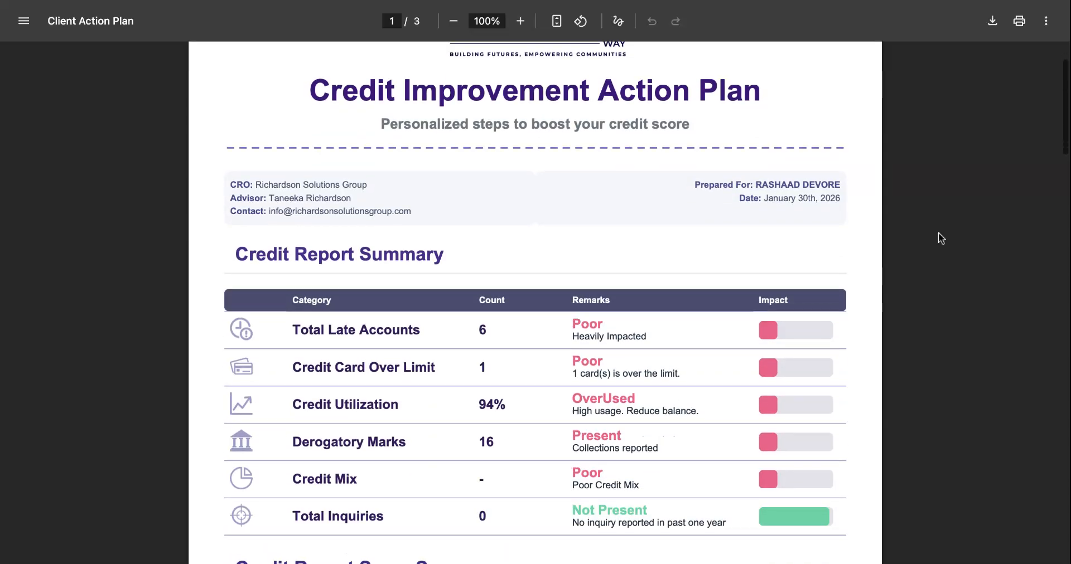
{"action": "scroll", "coordinate": [990, 173], "scroll_direction": "up", "scroll_amount": 3}
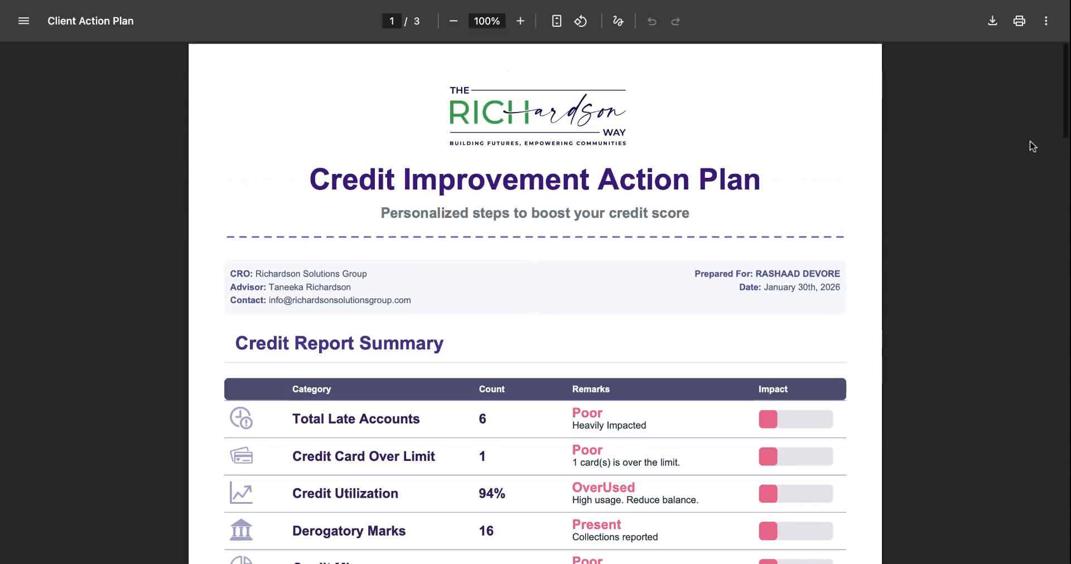
{"action": "scroll", "coordinate": [1036, 144], "scroll_direction": "down", "scroll_amount": 2}
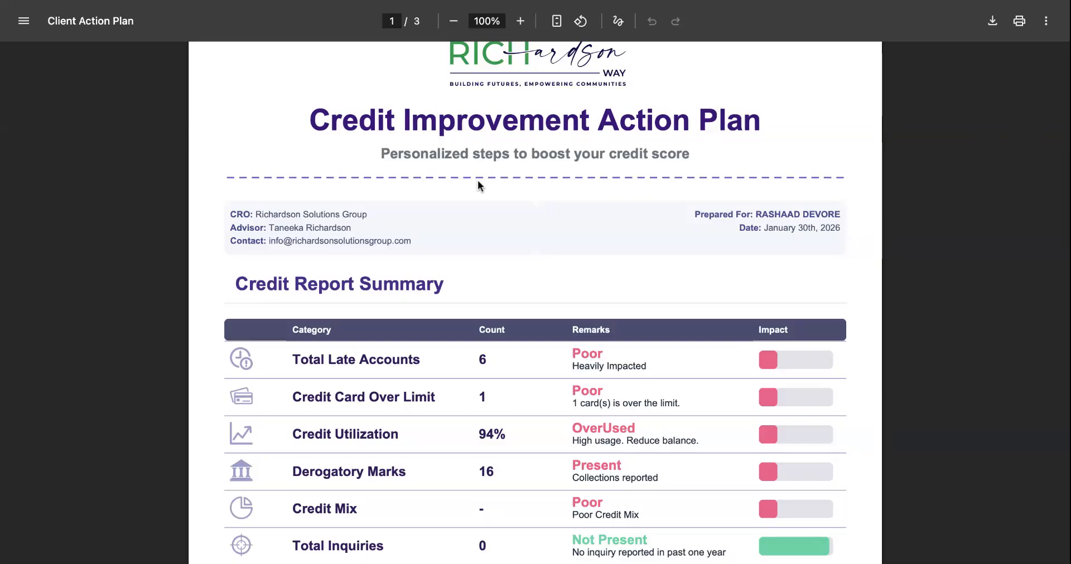
{"action": "scroll", "coordinate": [1068, 298], "scroll_direction": "down", "scroll_amount": 3}
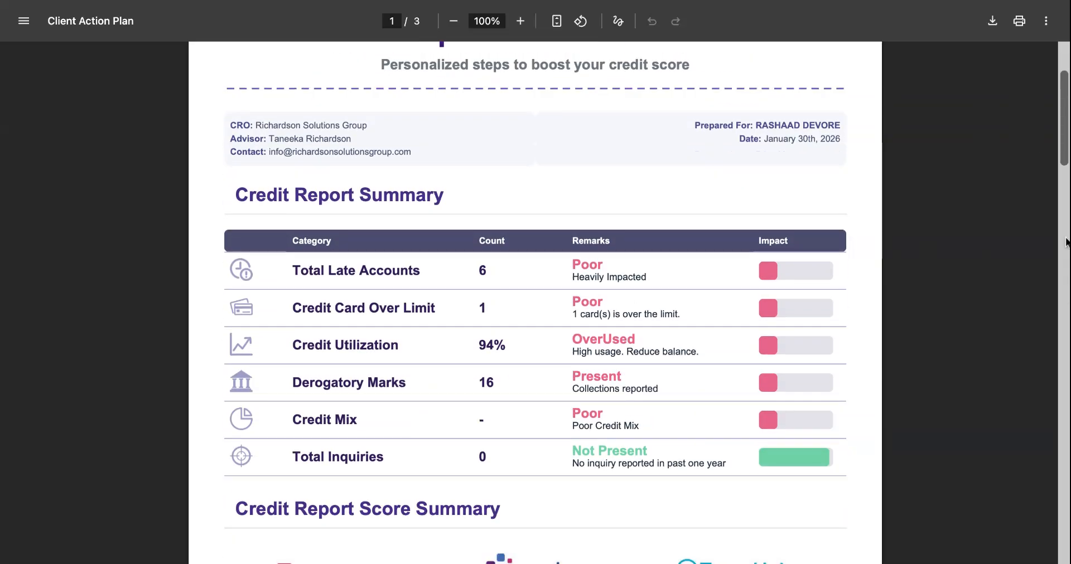
Check the notes on the over-limit credit card and student loan, and the additional suggestions in the plan document.
{"action": "left_click_drag", "start_coordinate": [1065, 166], "coordinate": [1054, 332]}
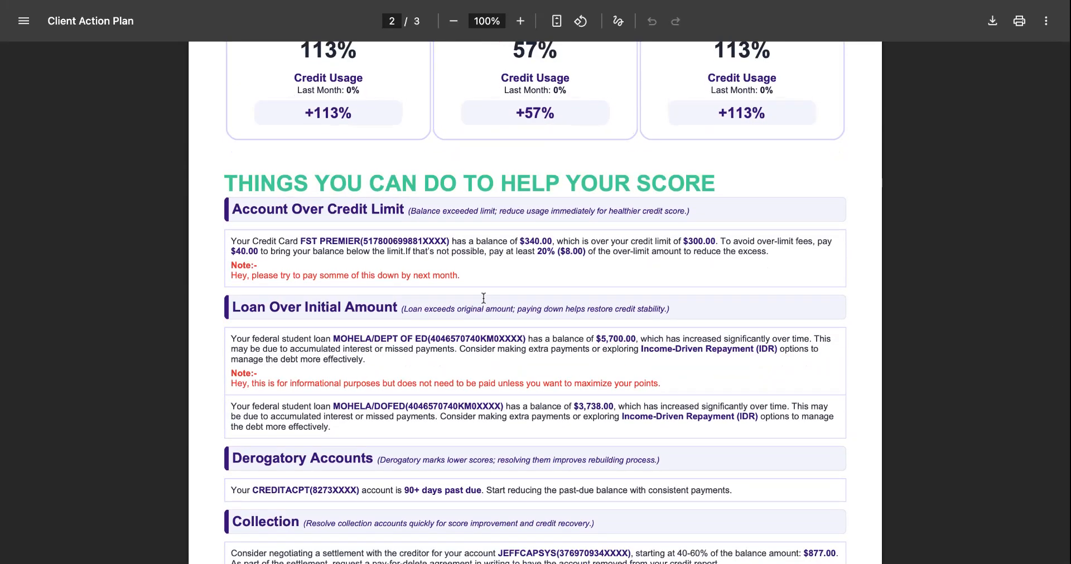
{"action": "left_click_drag", "start_coordinate": [463, 275], "coordinate": [243, 252]}
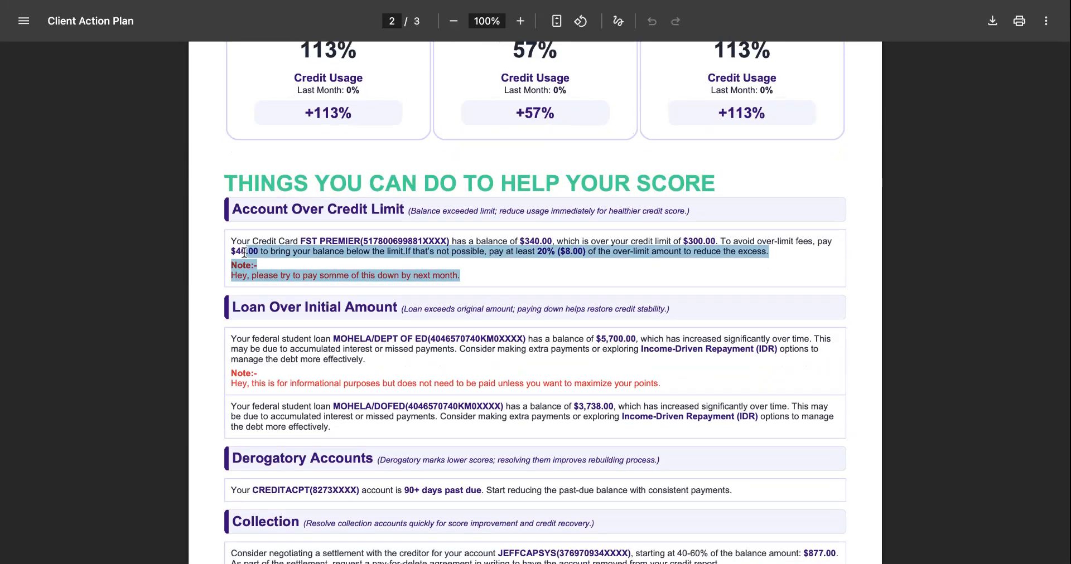
{"action": "left_click", "coordinate": [603, 391]}
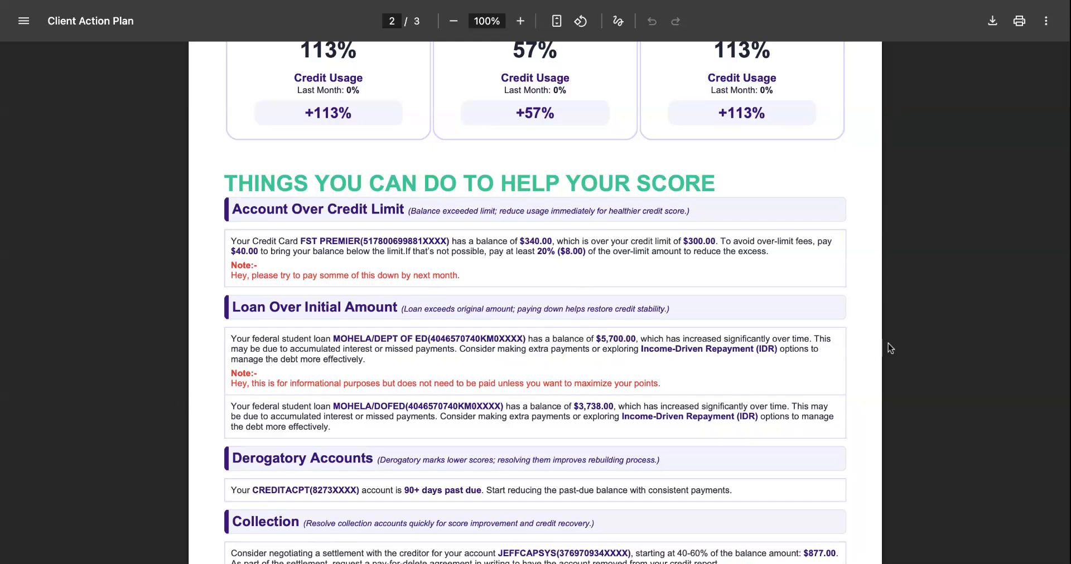
{"action": "scroll", "coordinate": [1034, 239], "scroll_direction": "down", "scroll_amount": 1}
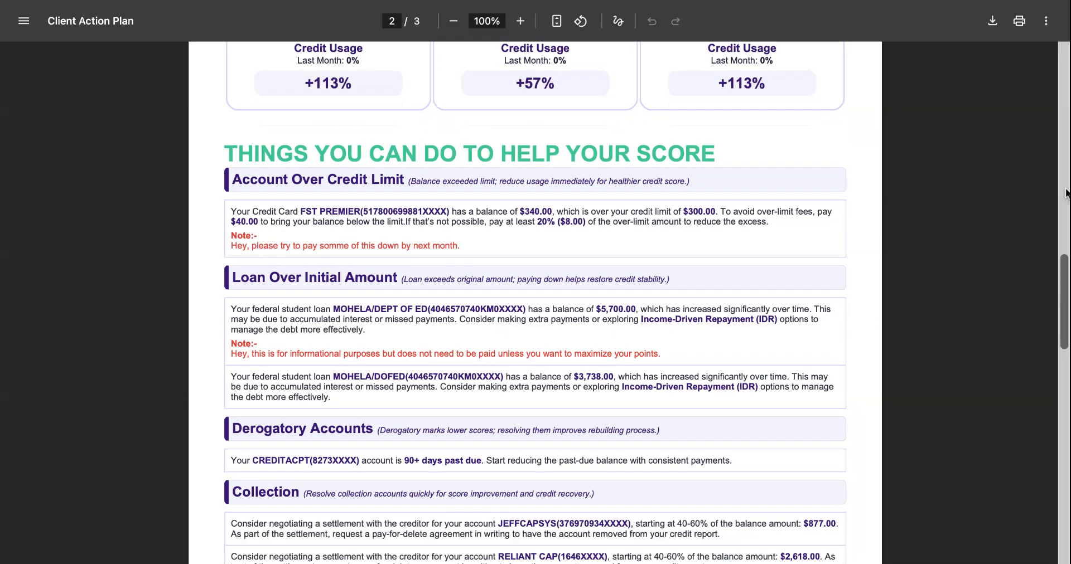
{"action": "left_click_drag", "start_coordinate": [1062, 265], "coordinate": [1061, 367]}
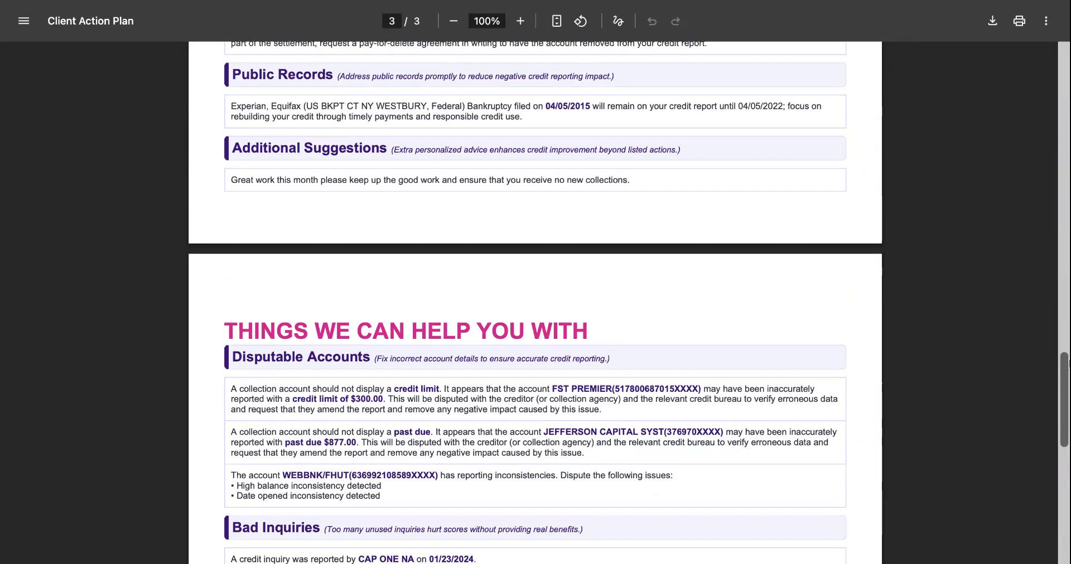
{"action": "scroll", "coordinate": [860, 387], "scroll_direction": "up", "scroll_amount": 1}
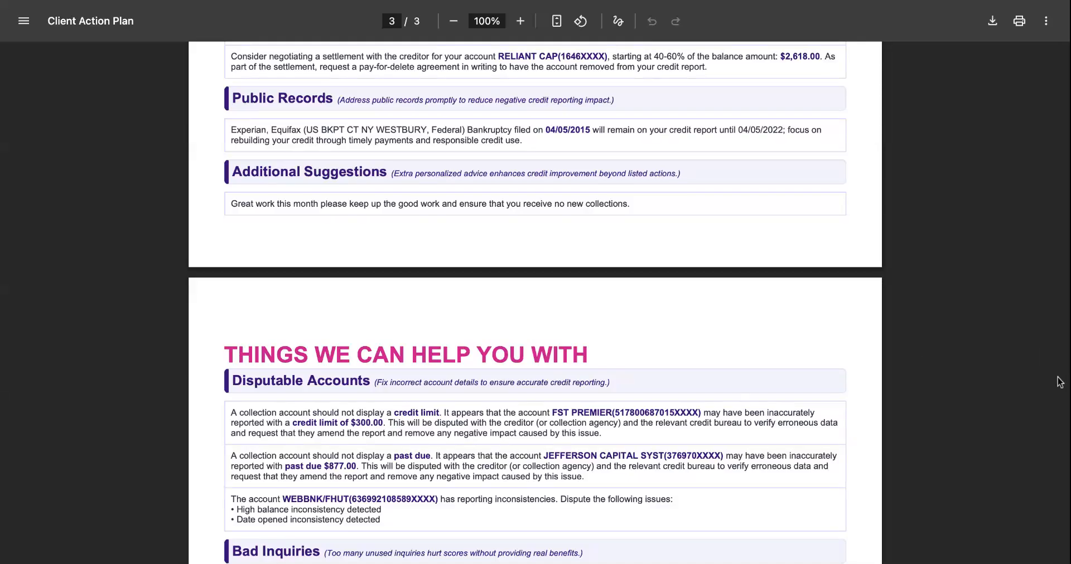
{"action": "left_click_drag", "start_coordinate": [1061, 386], "coordinate": [1061, 90]}
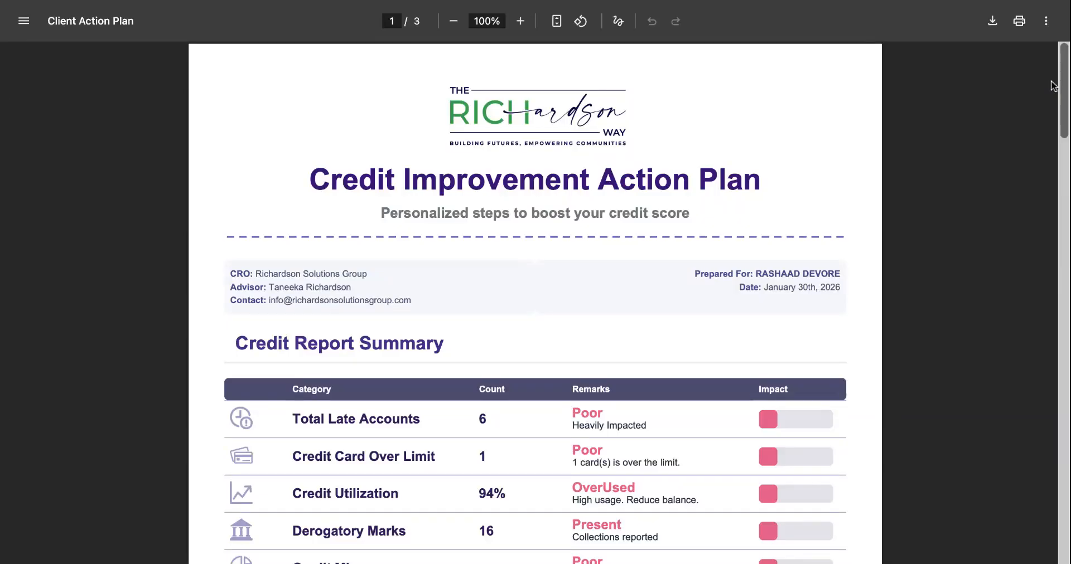
Read through the plan document from the credit report summary to the bad inquiries on its last page.
{"action": "scroll", "coordinate": [1052, 89], "scroll_direction": "down", "scroll_amount": 7}
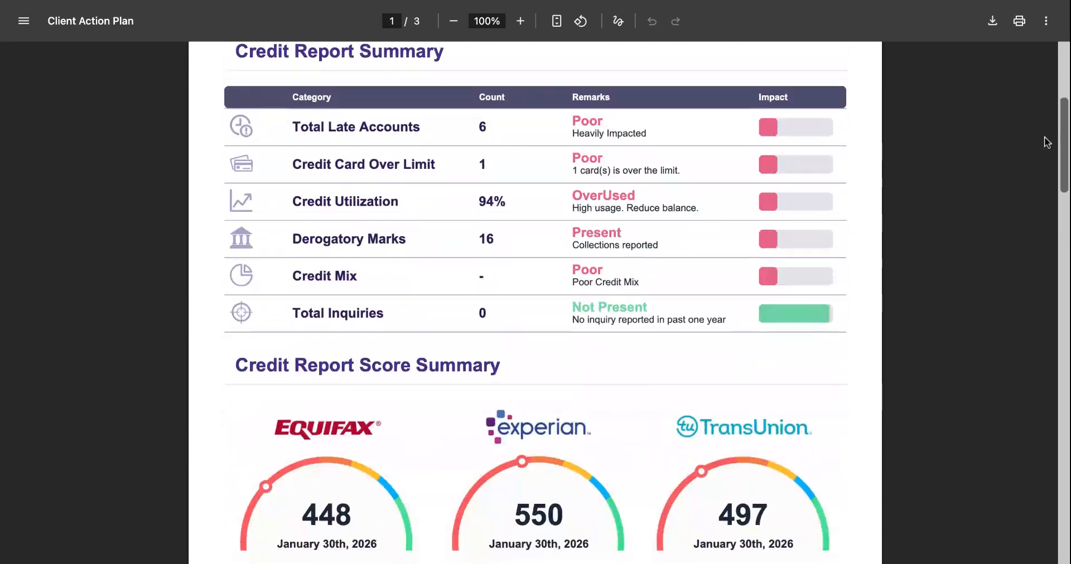
{"action": "scroll", "coordinate": [1044, 201], "scroll_direction": "down", "scroll_amount": 20}
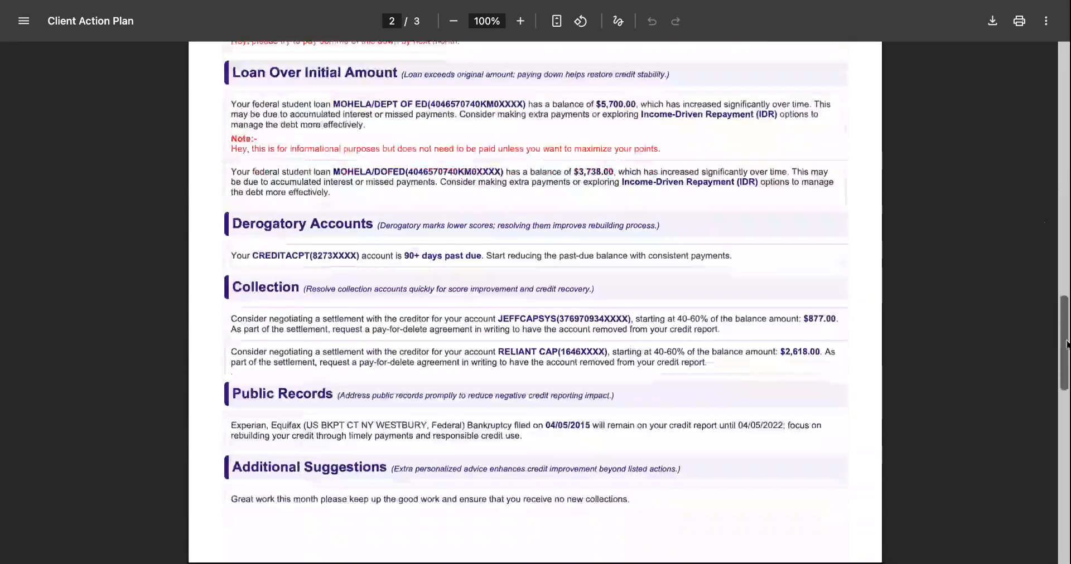
{"action": "scroll", "coordinate": [1045, 223], "scroll_direction": "down", "scroll_amount": 20}
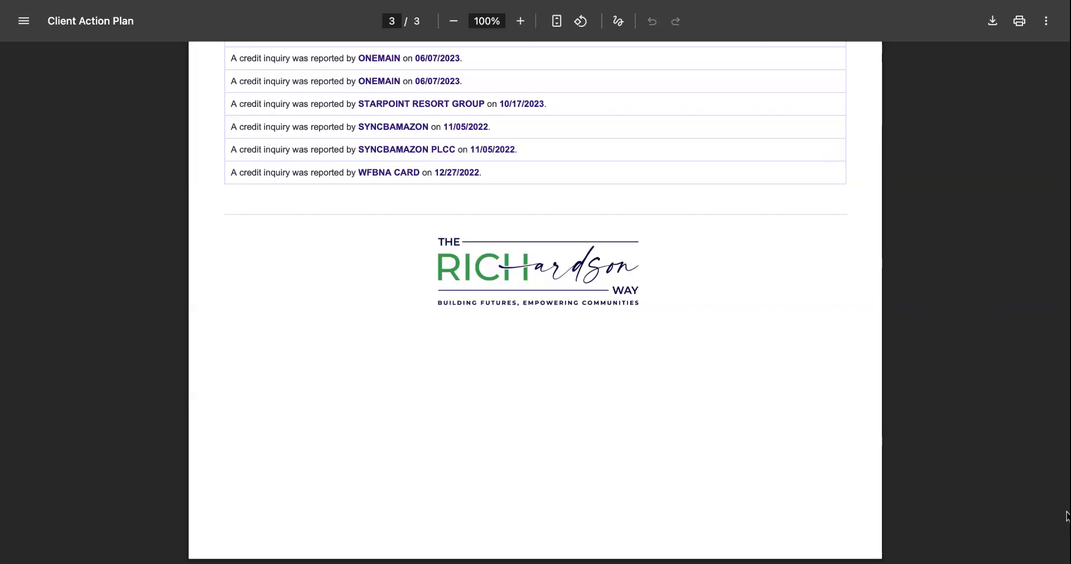
{"action": "scroll", "coordinate": [1033, 495], "scroll_direction": "up", "scroll_amount": 3}
{"action": "scroll", "coordinate": [1054, 478], "scroll_direction": "up", "scroll_amount": 1}
{"action": "scroll", "coordinate": [1054, 478], "scroll_direction": "up", "scroll_amount": 5}
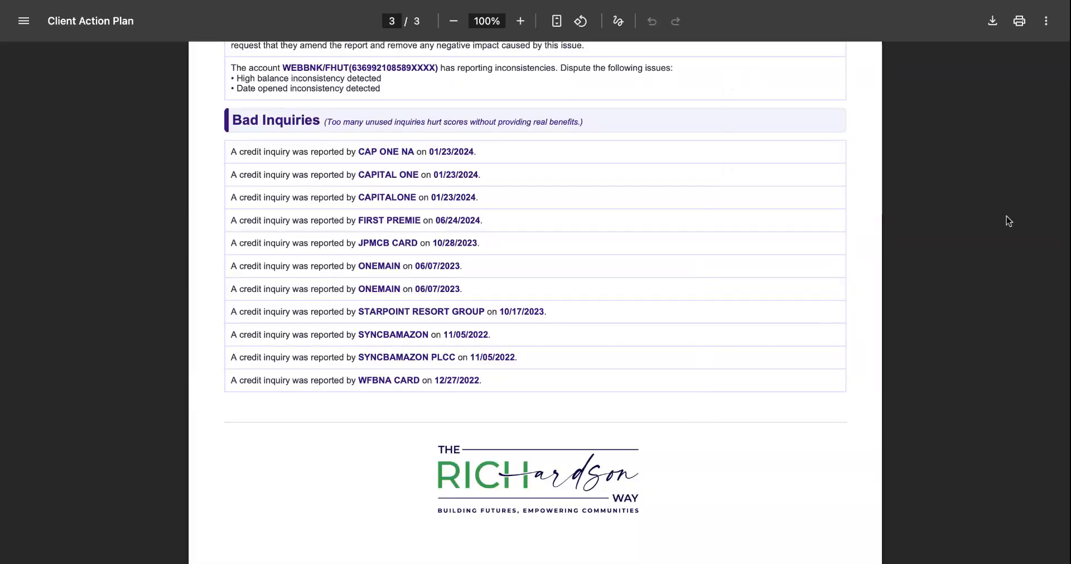
Re-examine the plan's credit usage summary, score-improvement recommendations, additional suggestions and disputable accounts.
{"action": "scroll", "coordinate": [1007, 218], "scroll_direction": "up", "scroll_amount": 15}
{"action": "scroll", "coordinate": [1007, 219], "scroll_direction": "up", "scroll_amount": 20}
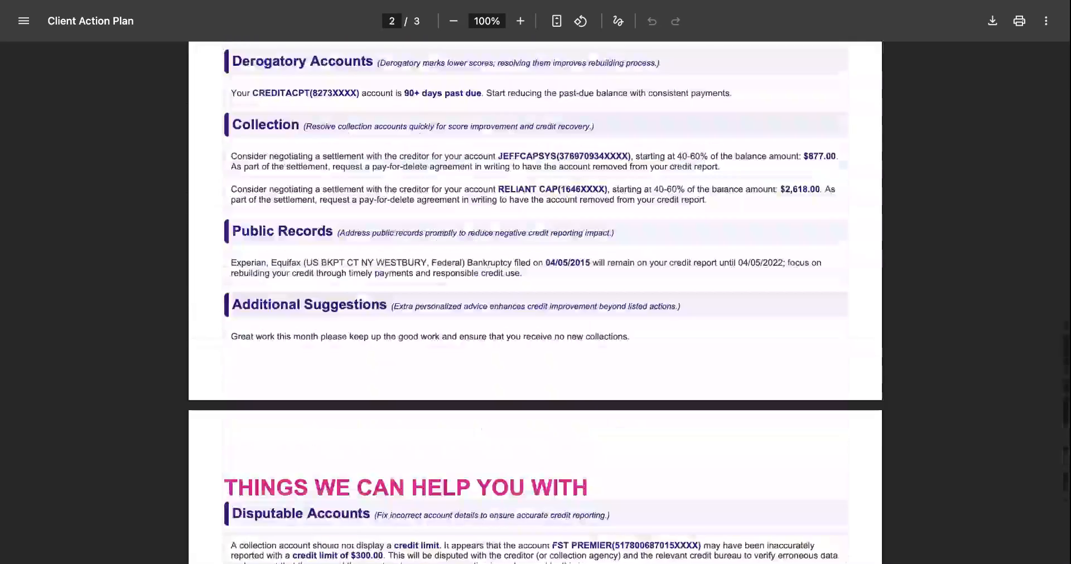
{"action": "scroll", "coordinate": [535, 302], "scroll_direction": "up", "scroll_amount": 19}
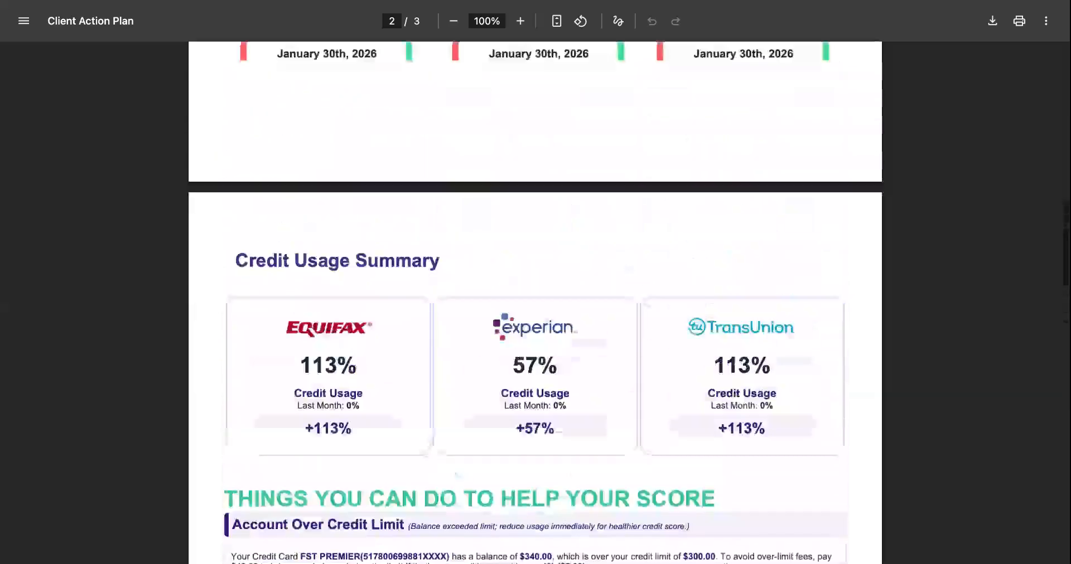
{"action": "scroll", "coordinate": [535, 302], "scroll_direction": "down", "scroll_amount": 12}
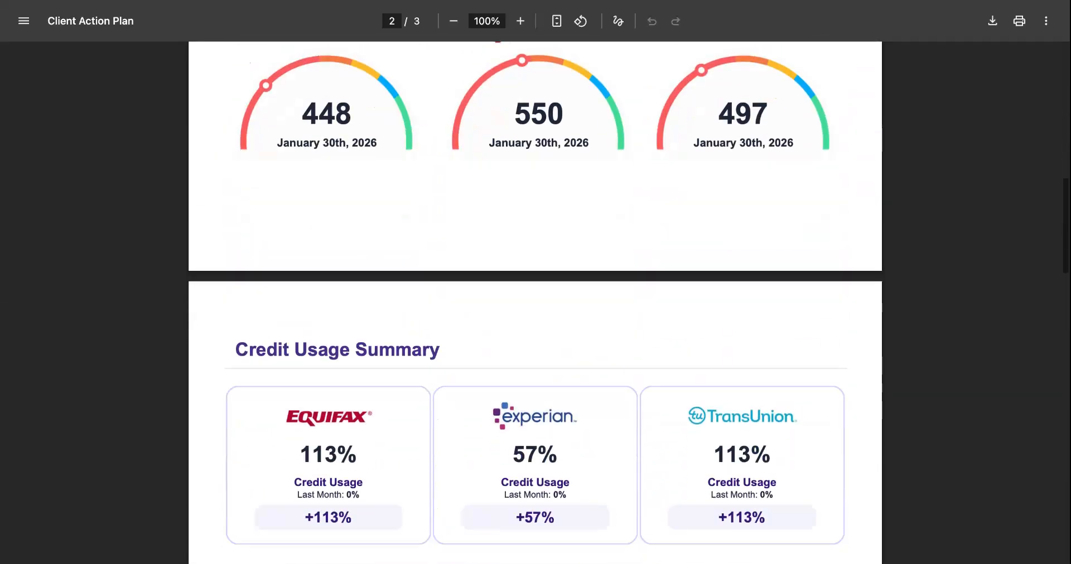
{"action": "scroll", "coordinate": [535, 302], "scroll_direction": "down", "scroll_amount": 8}
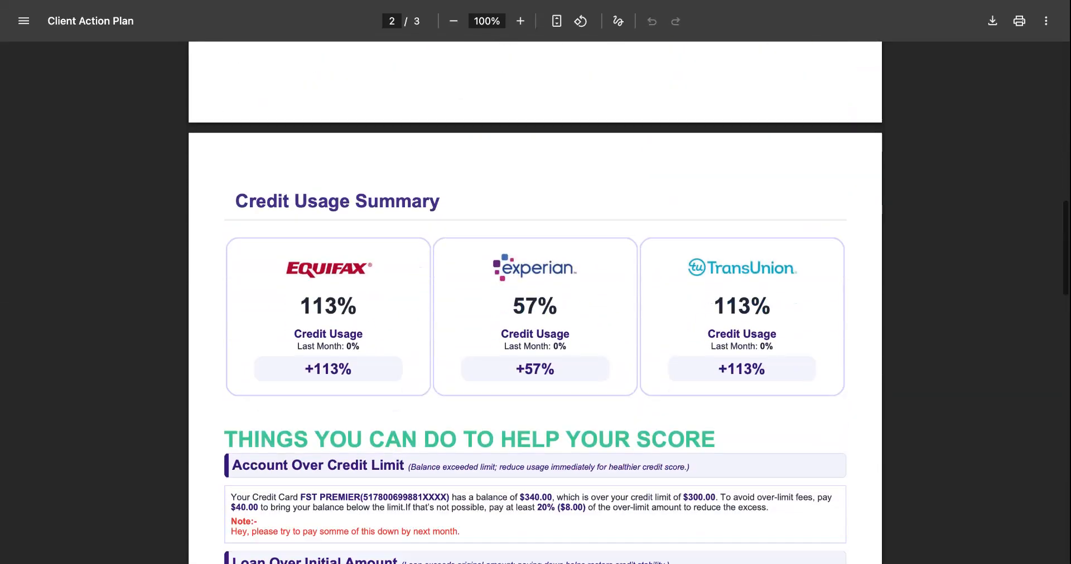
{"action": "scroll", "coordinate": [536, 302], "scroll_direction": "down", "scroll_amount": 2}
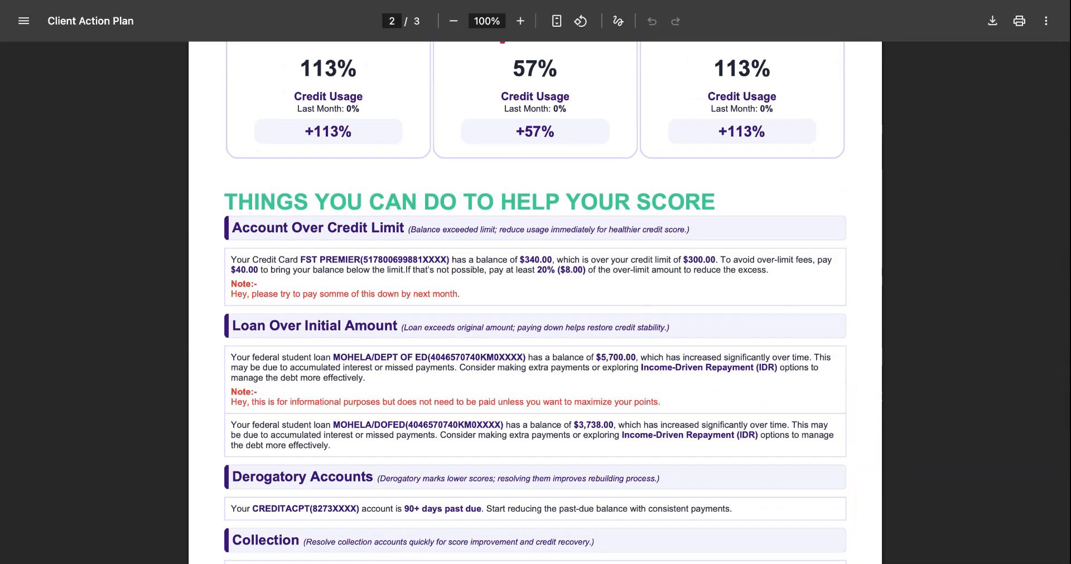
{"action": "scroll", "coordinate": [536, 302], "scroll_direction": "down", "scroll_amount": 10}
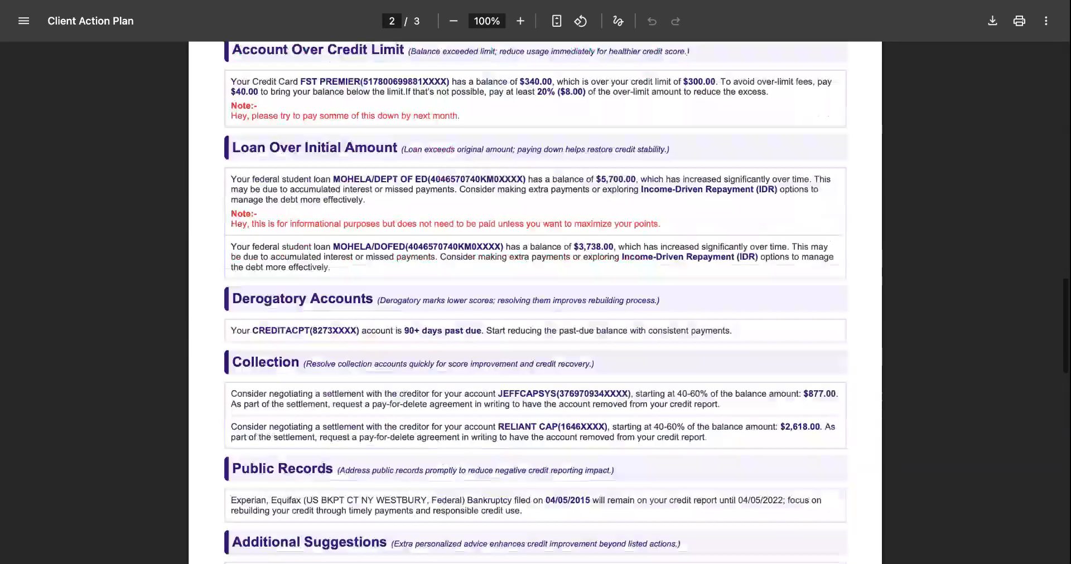
{"action": "scroll", "coordinate": [535, 301], "scroll_direction": "down", "scroll_amount": 1}
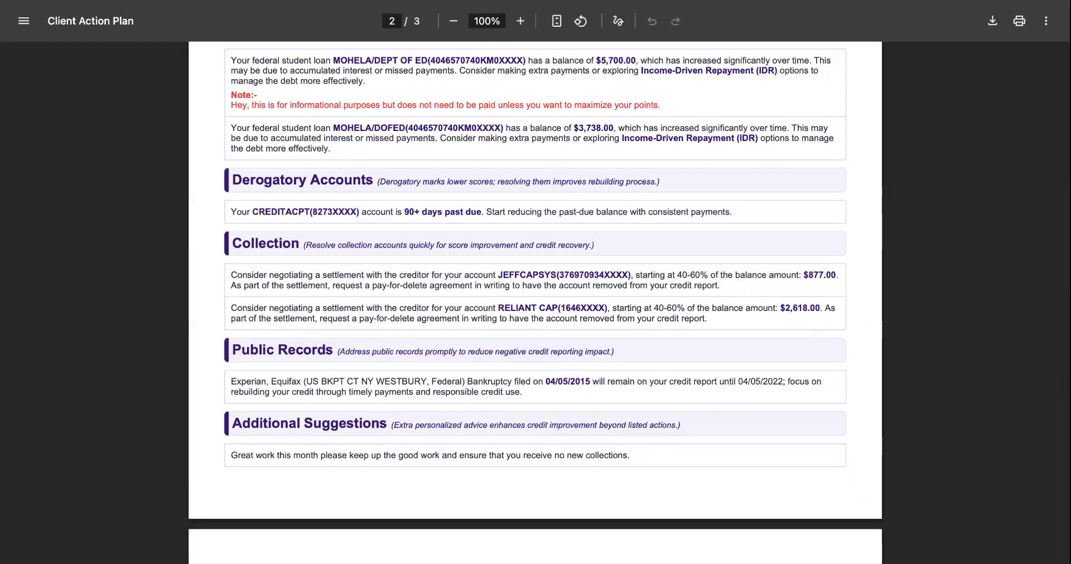
{"action": "scroll", "coordinate": [536, 302], "scroll_direction": "down", "scroll_amount": 7}
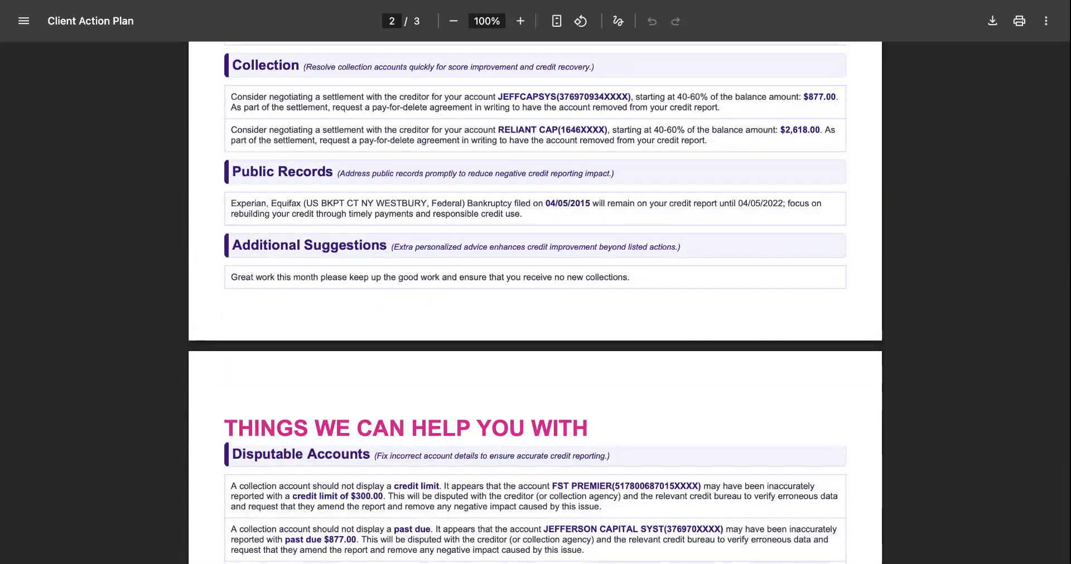
{"action": "scroll", "coordinate": [655, 383], "scroll_direction": "down", "scroll_amount": 1}
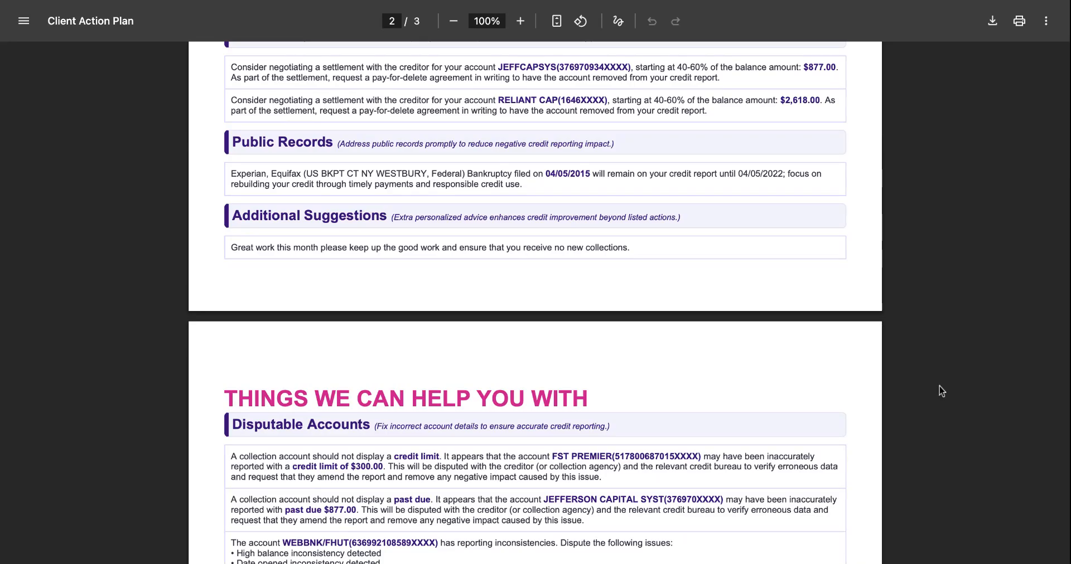
Examine the disputable accounts, the bad inquiries and the closing logo on the plan's last page.
{"action": "scroll", "coordinate": [940, 390], "scroll_direction": "down", "scroll_amount": 5}
{"action": "scroll", "coordinate": [942, 391], "scroll_direction": "down", "scroll_amount": 4}
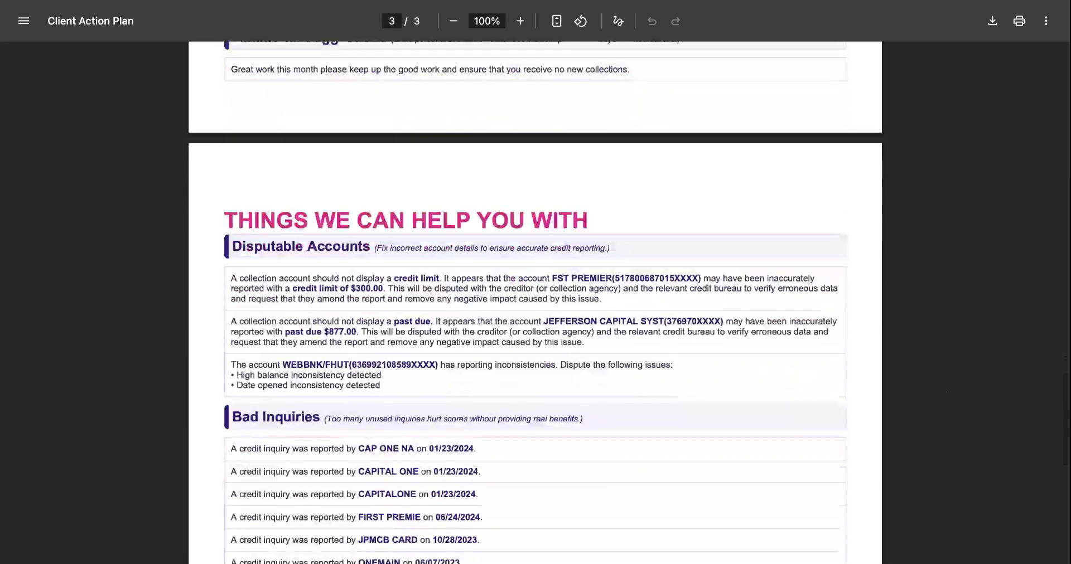
{"action": "scroll", "coordinate": [941, 391], "scroll_direction": "down", "scroll_amount": 1}
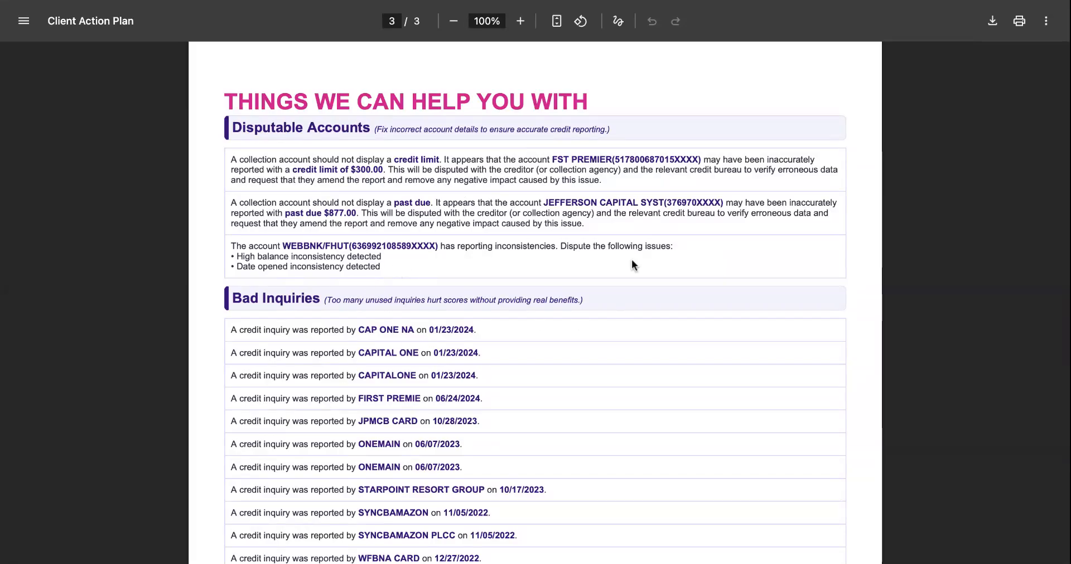
{"action": "scroll", "coordinate": [929, 326], "scroll_direction": "down", "scroll_amount": 10}
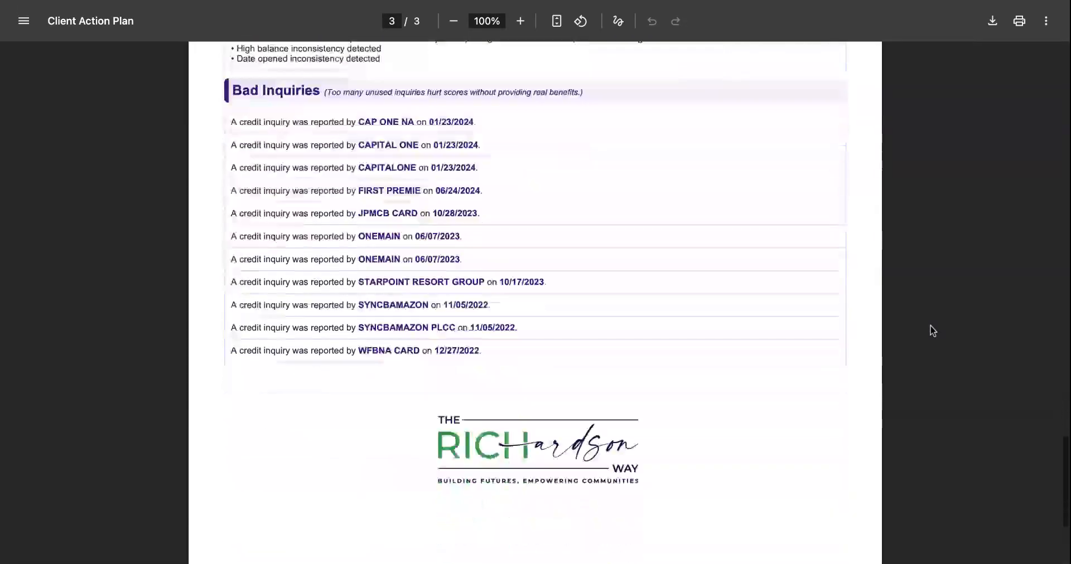
{"action": "scroll", "coordinate": [1008, 313], "scroll_direction": "up", "scroll_amount": 1}
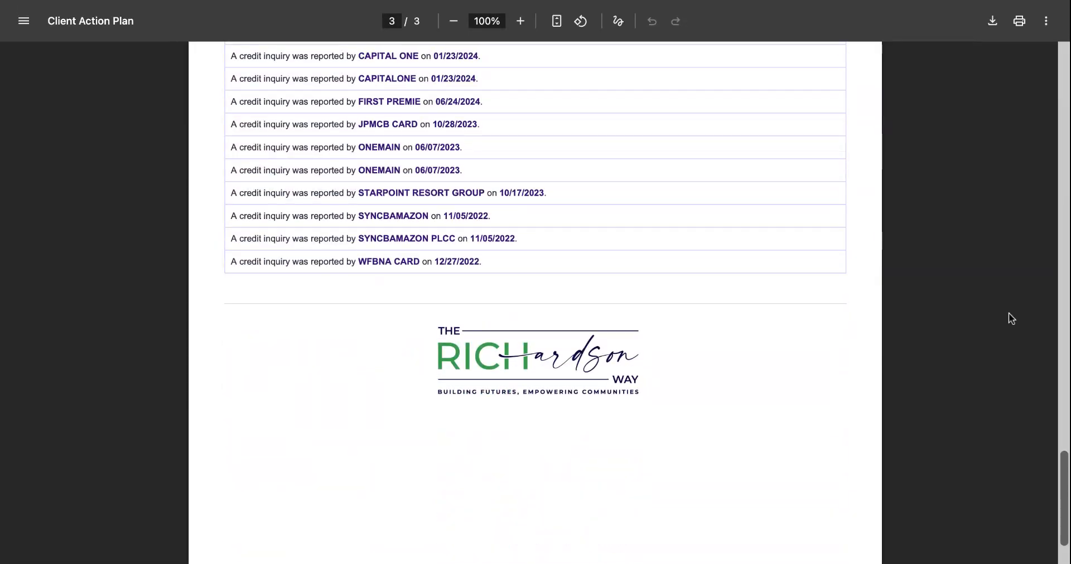
{"action": "scroll", "coordinate": [1023, 470], "scroll_direction": "up", "scroll_amount": 3}
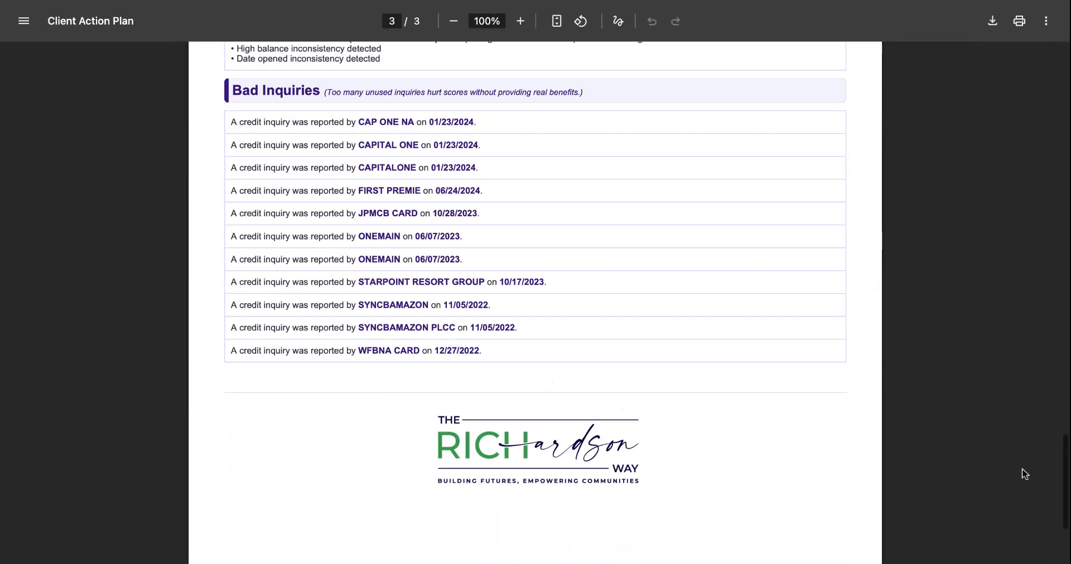
{"action": "scroll", "coordinate": [885, 399], "scroll_direction": "up", "scroll_amount": 13}
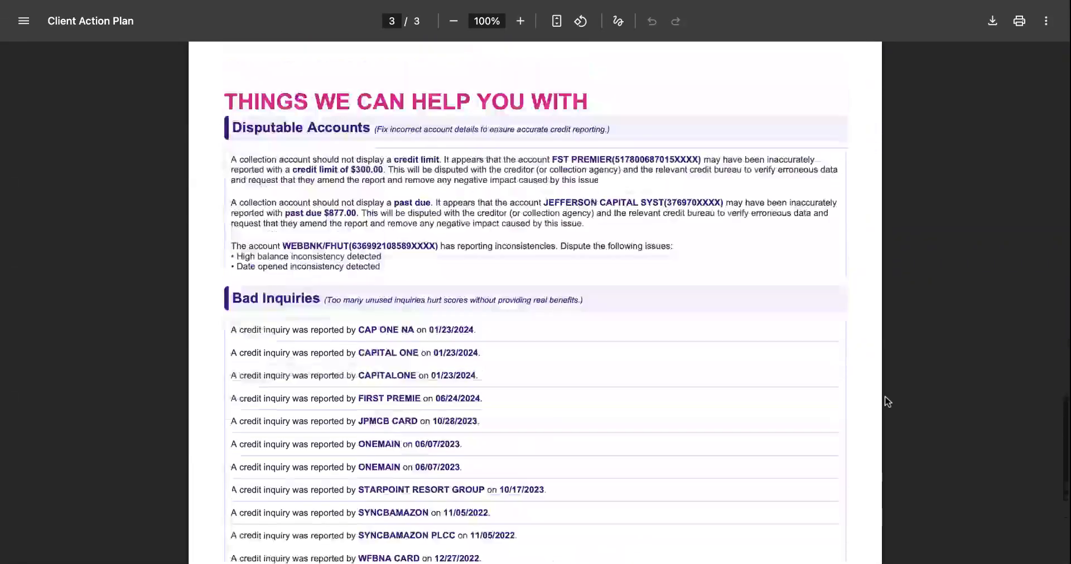
Return to the plan's first page and review the credit report summary, the three bureau score gauges and the header.
{"action": "scroll", "coordinate": [887, 401], "scroll_direction": "up", "scroll_amount": 20}
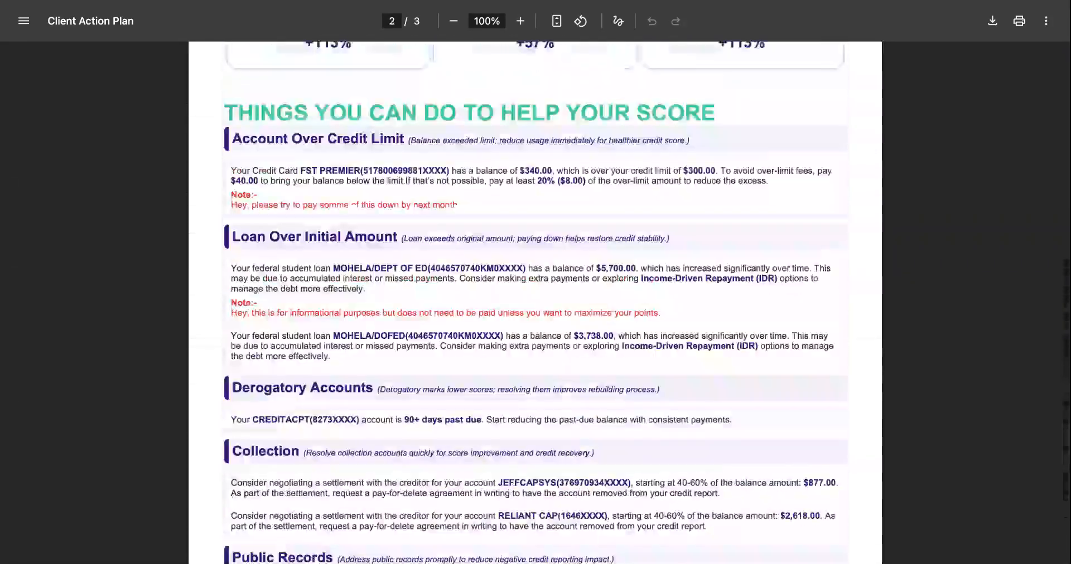
{"action": "scroll", "coordinate": [213, 378], "scroll_direction": "up", "scroll_amount": 18}
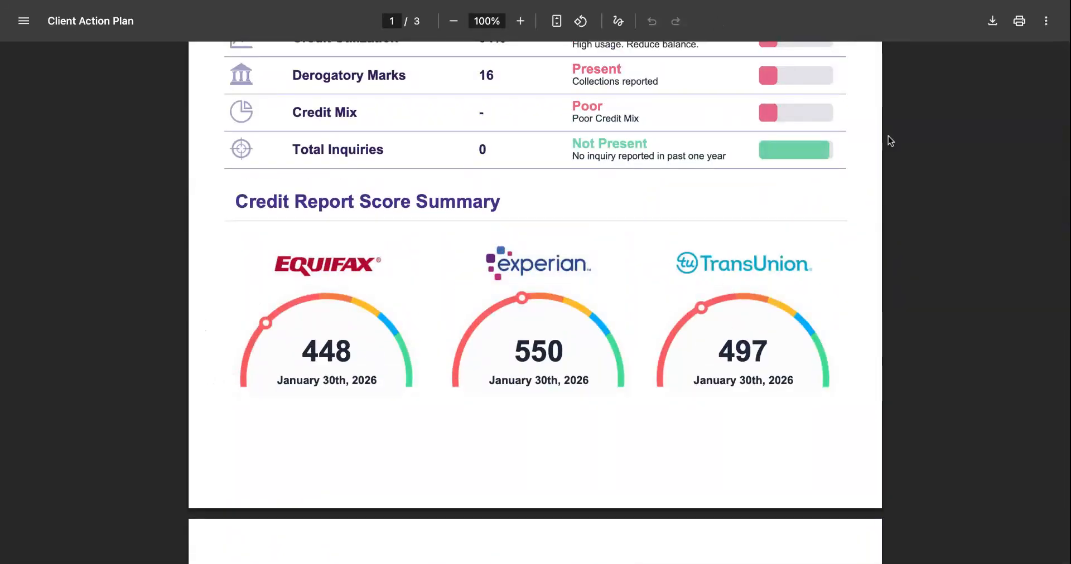
{"action": "scroll", "coordinate": [890, 141], "scroll_direction": "up", "scroll_amount": 2}
{"action": "scroll", "coordinate": [887, 136], "scroll_direction": "up", "scroll_amount": 6}
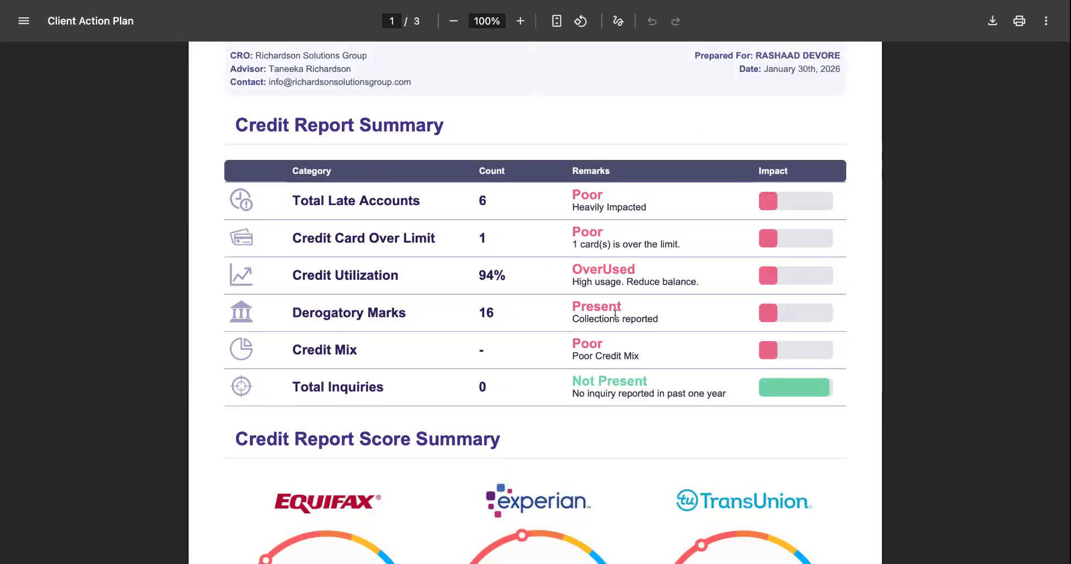
{"action": "scroll", "coordinate": [948, 474], "scroll_direction": "down", "scroll_amount": 5}
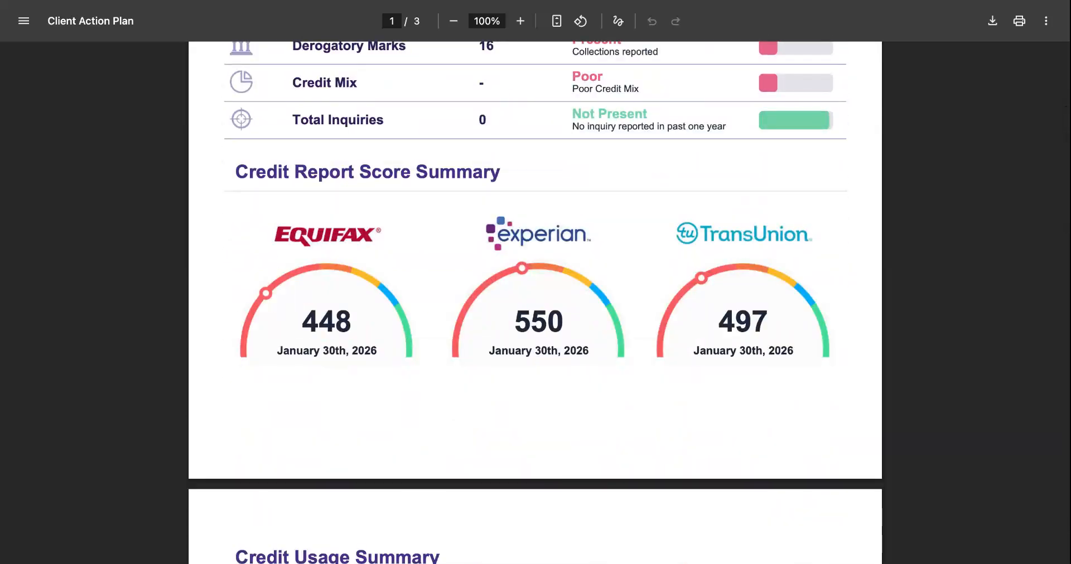
{"action": "scroll", "coordinate": [536, 301], "scroll_direction": "up", "scroll_amount": 5}
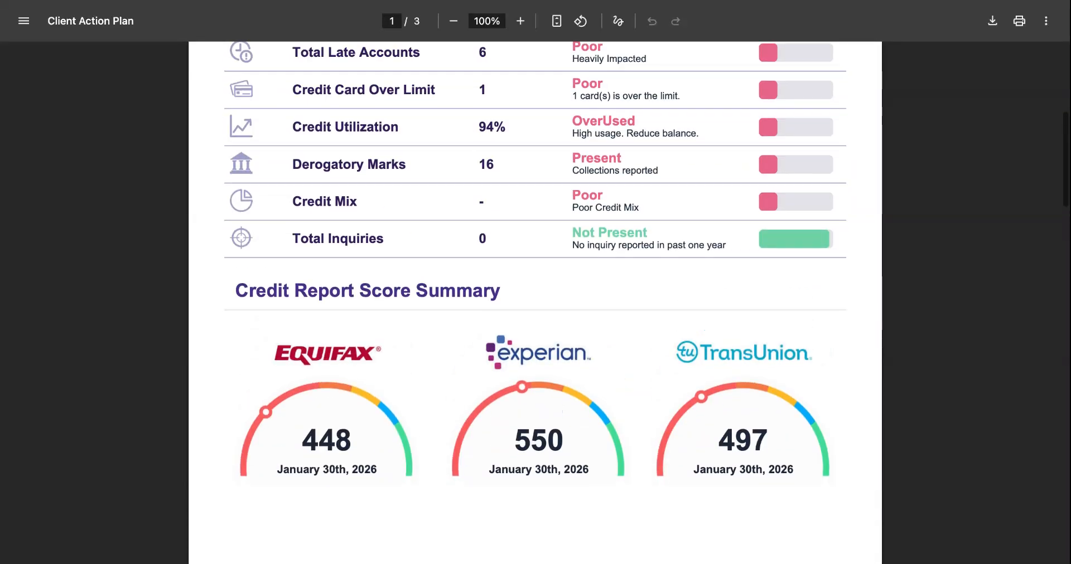
{"action": "scroll", "coordinate": [535, 301], "scroll_direction": "up", "scroll_amount": 3}
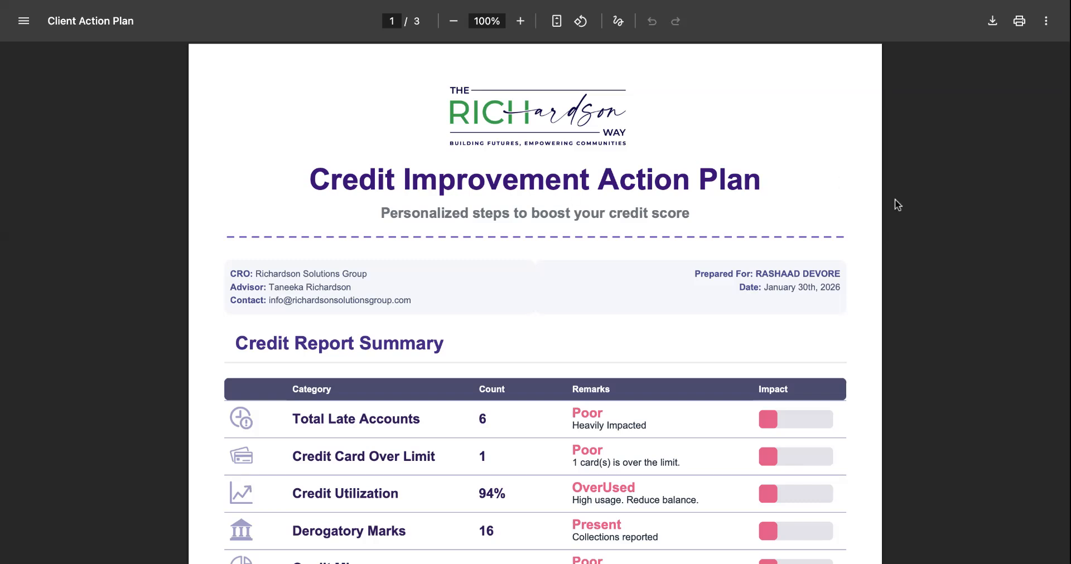
{"action": "scroll", "coordinate": [935, 220], "scroll_direction": "down", "scroll_amount": 1}
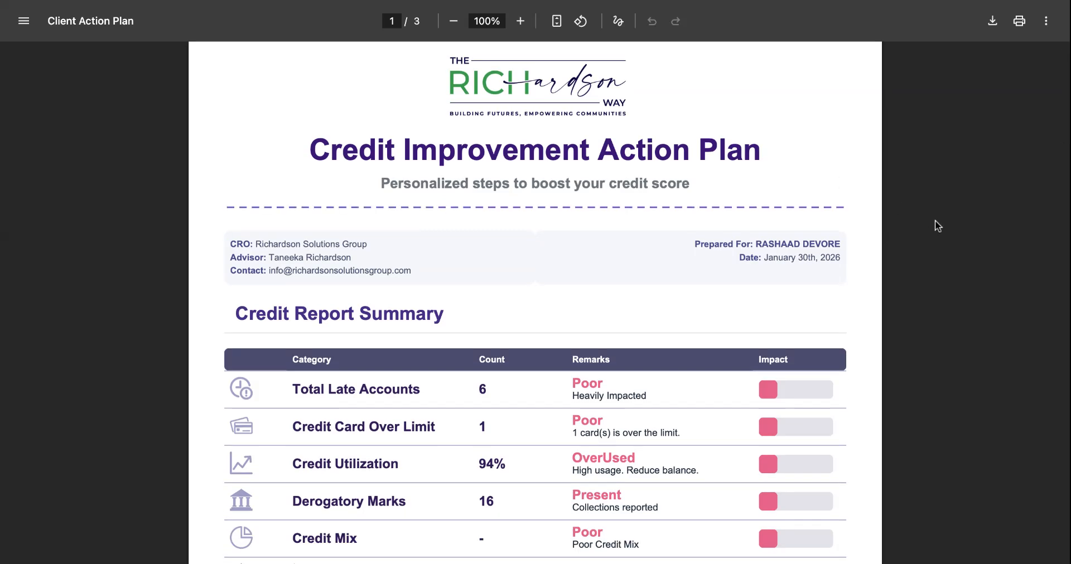